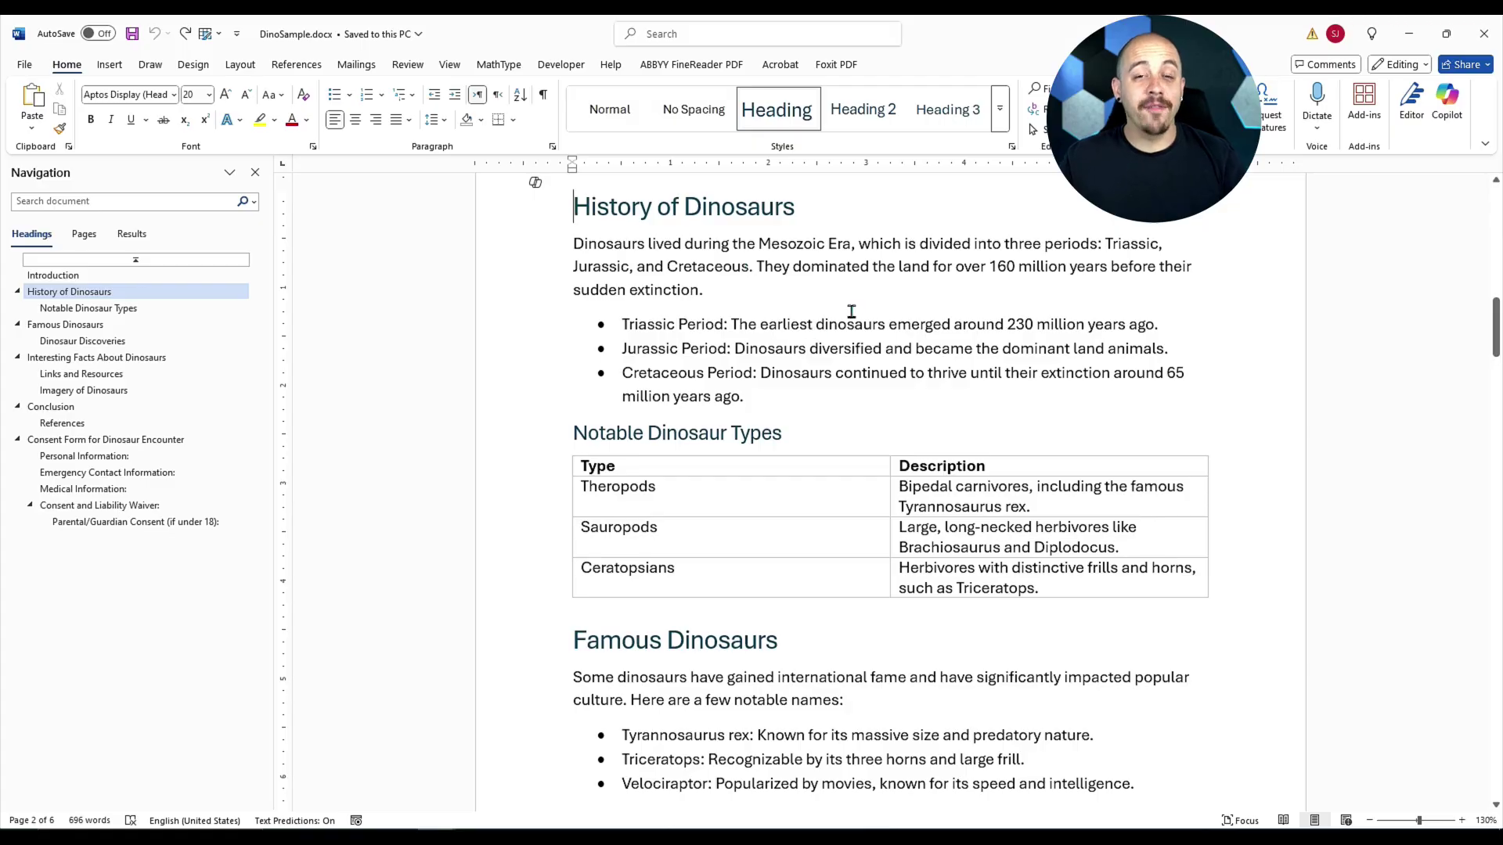
- Jump to the Famous Dinosaurs section from the Navigation pane, then return to the document's top
click(66, 327)
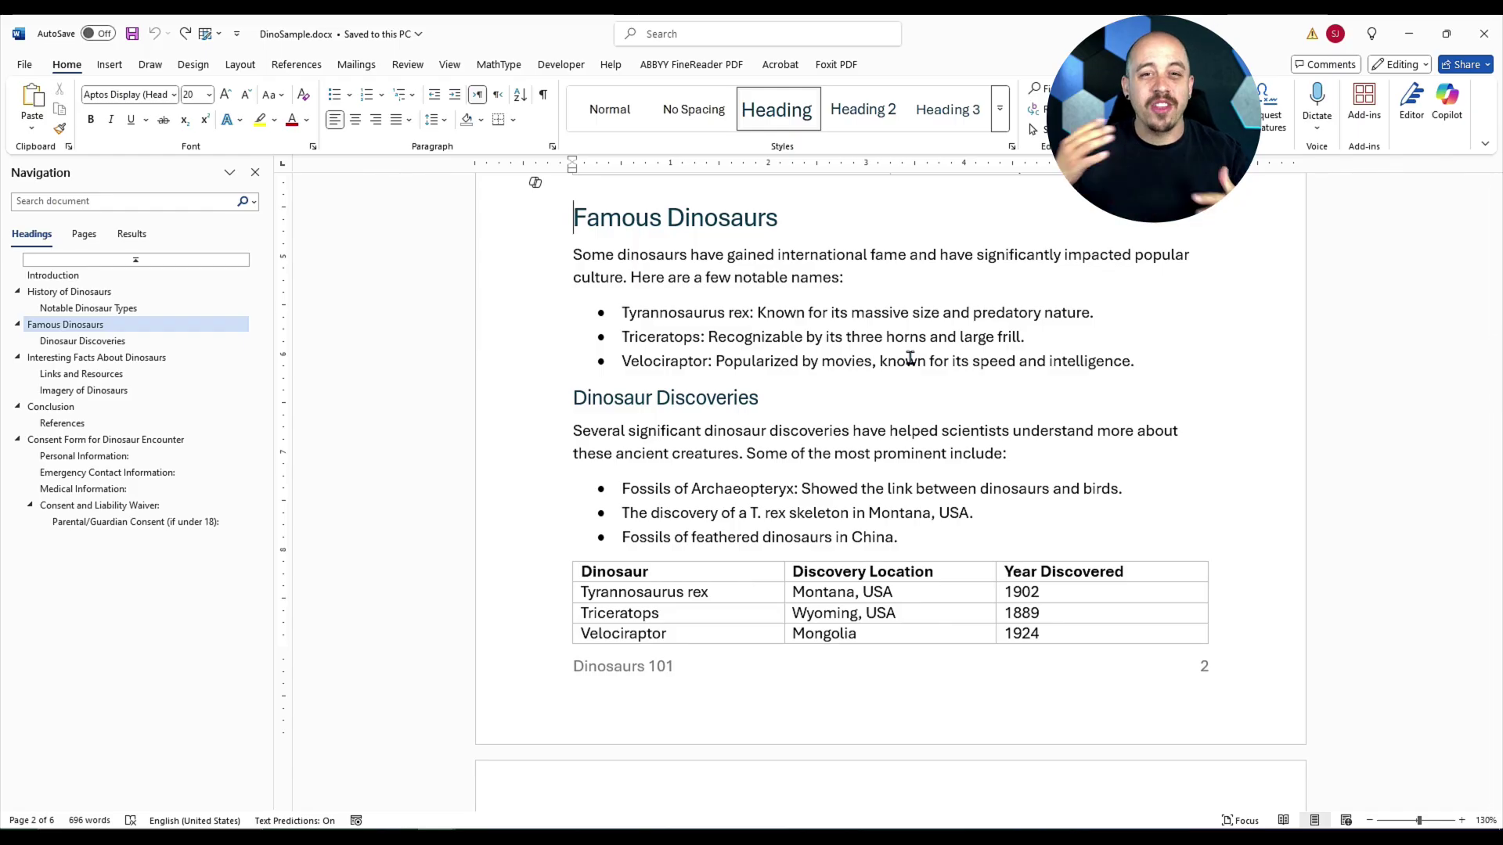
key(ctrl+Home)
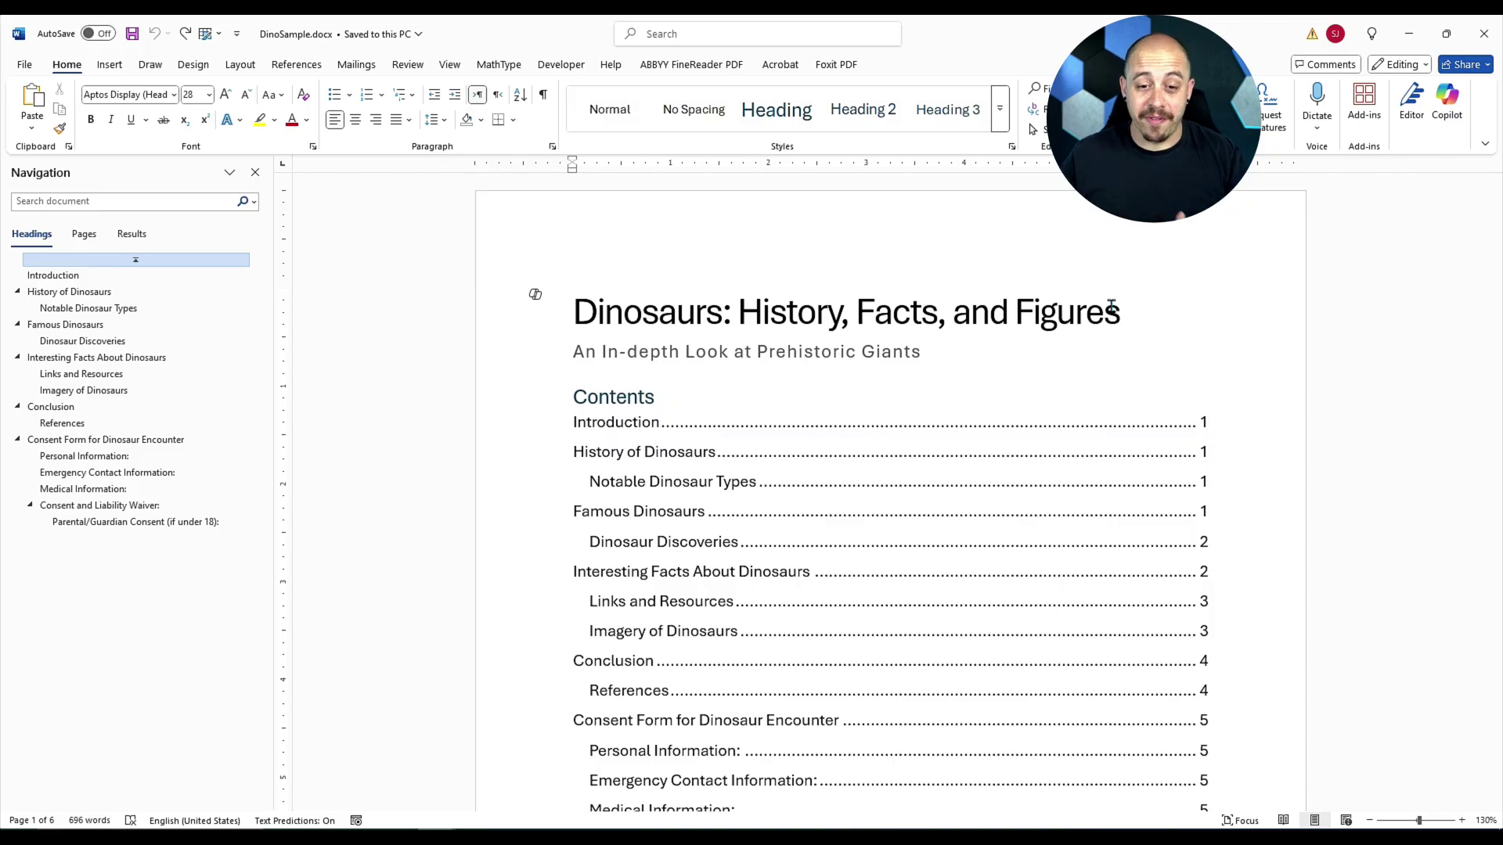
- Check the History and Notable Dinosaur Types heading styles, then place the cursor in Links and Resources
scroll(1018, 470, down, 10)
click(658, 302)
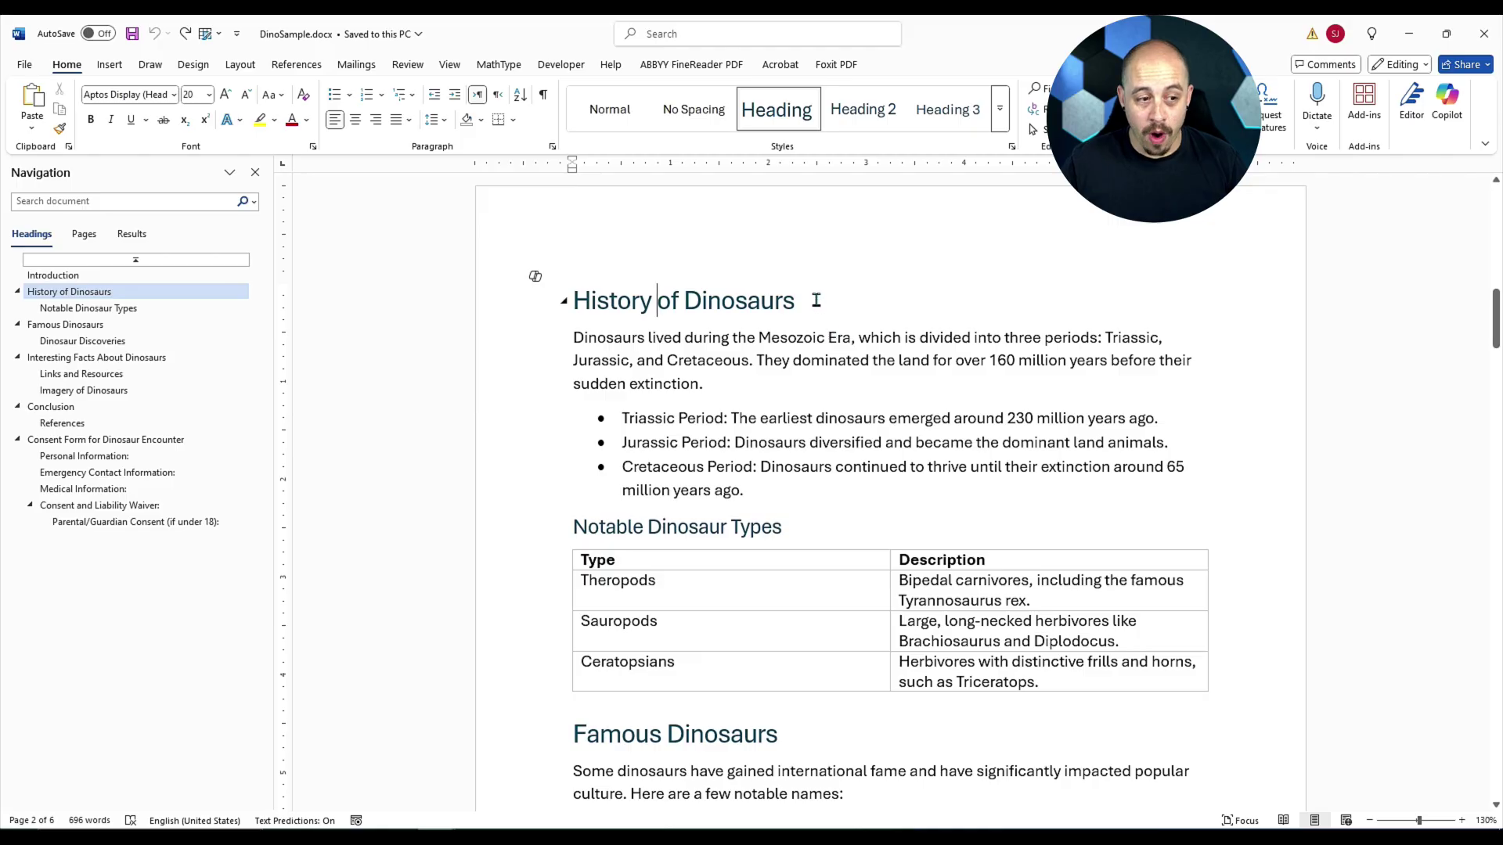
click(749, 529)
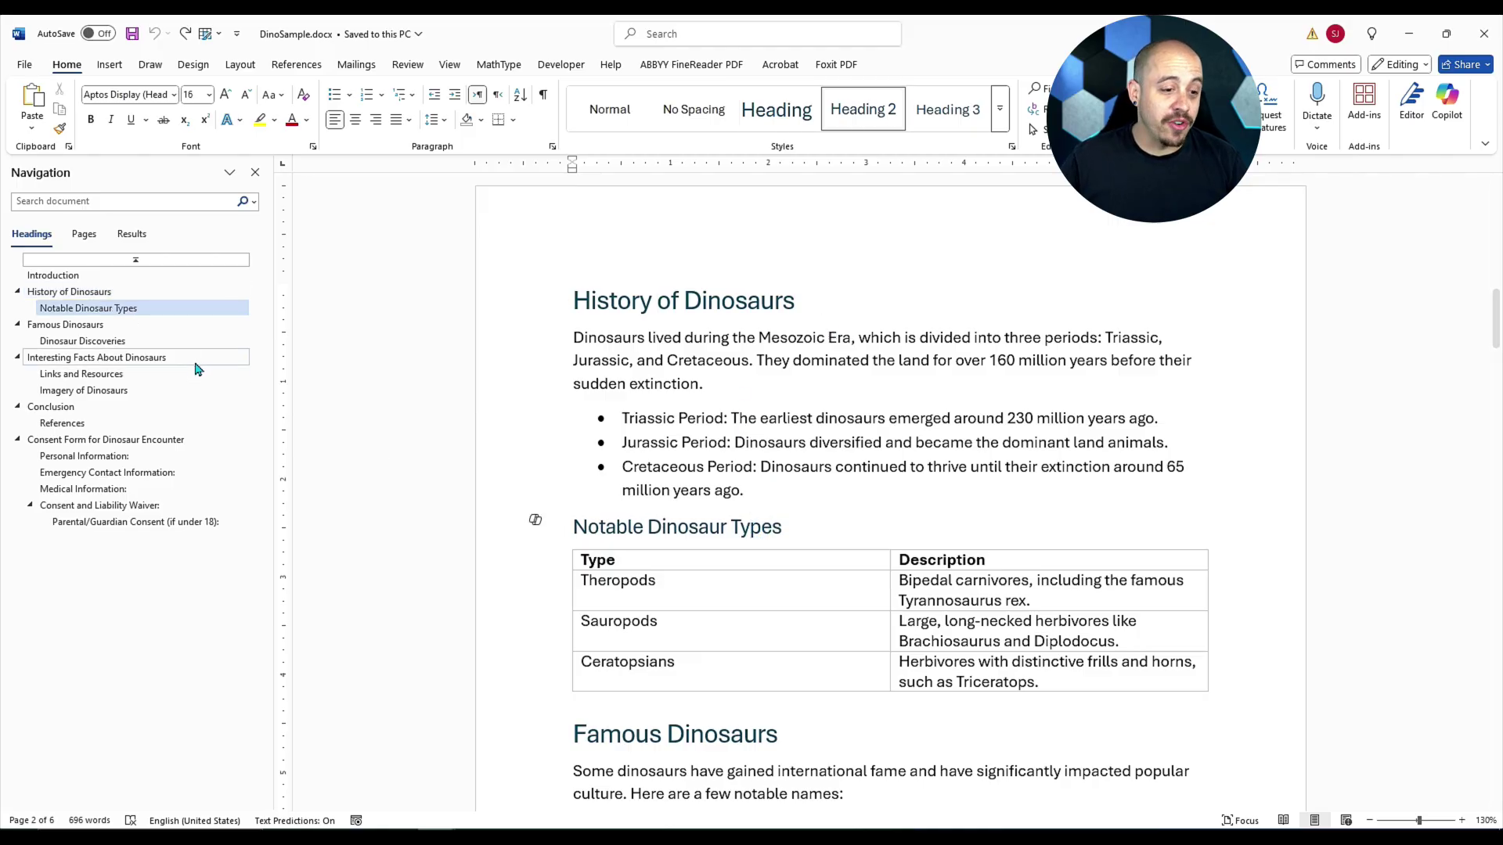
click(105, 375)
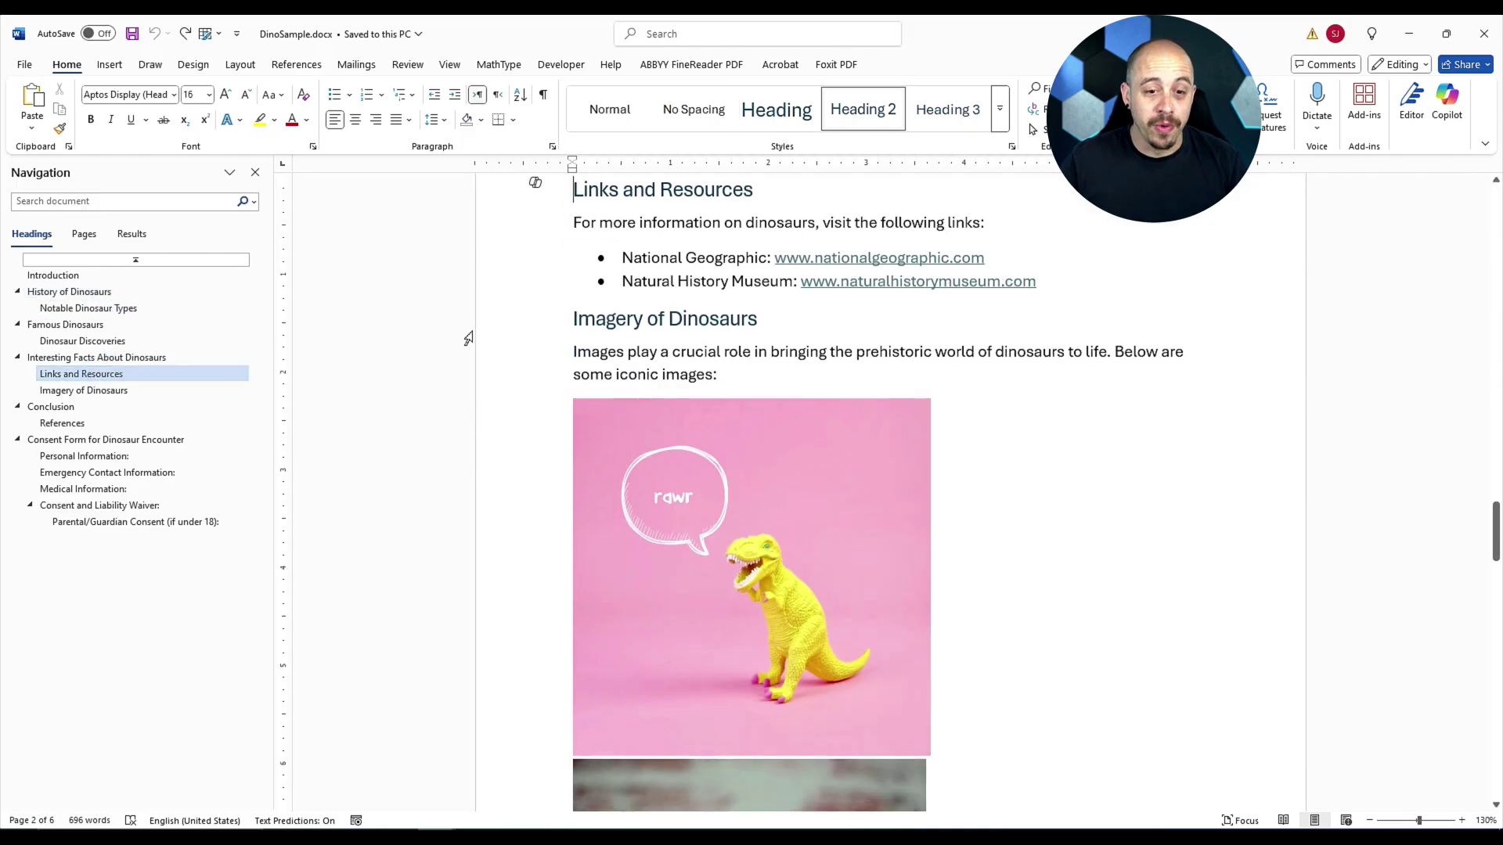
click(668, 318)
click(671, 186)
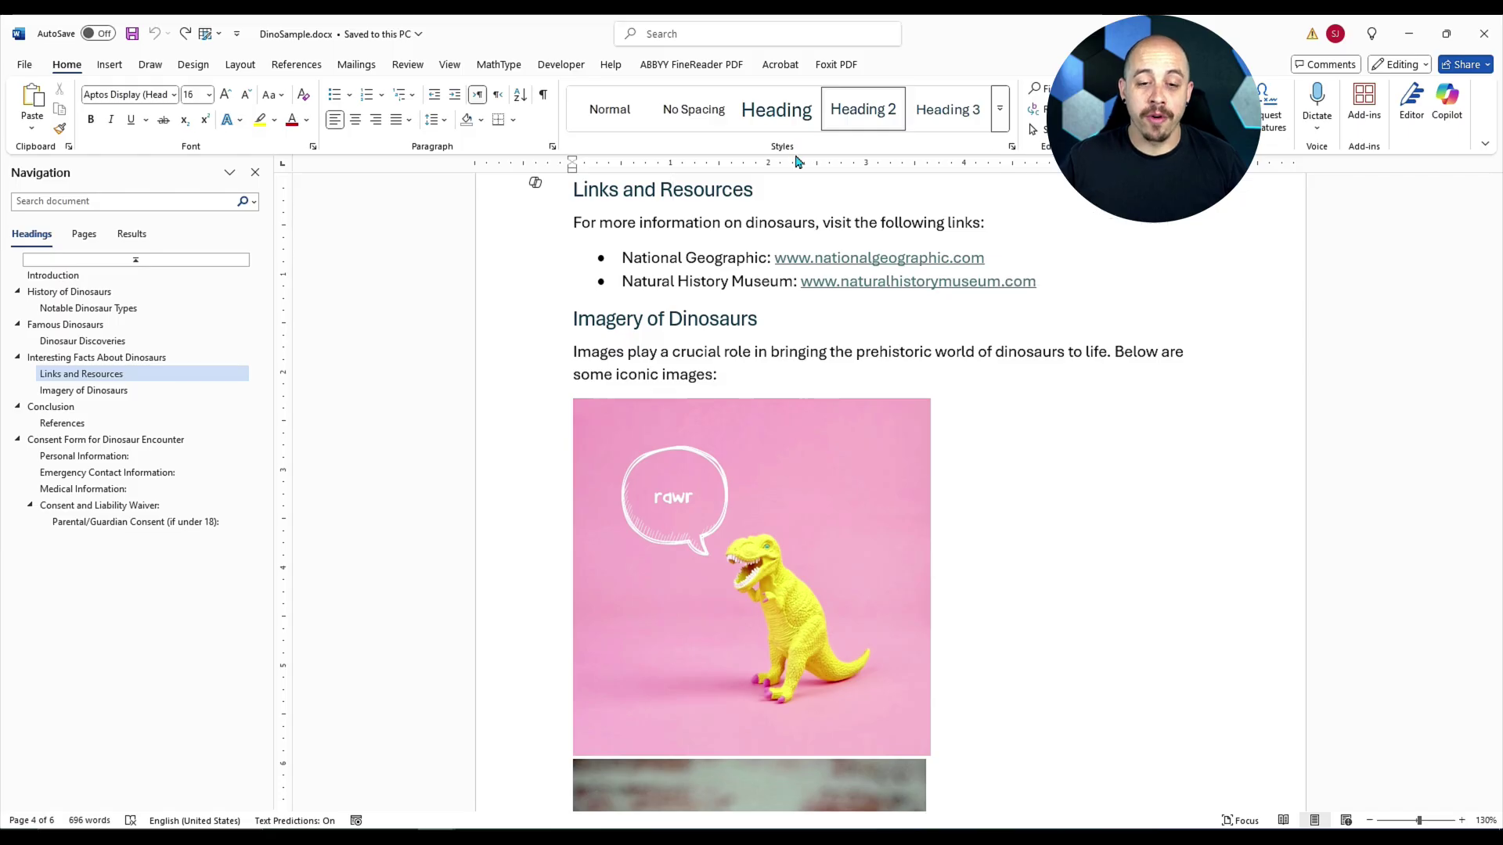
click(1011, 148)
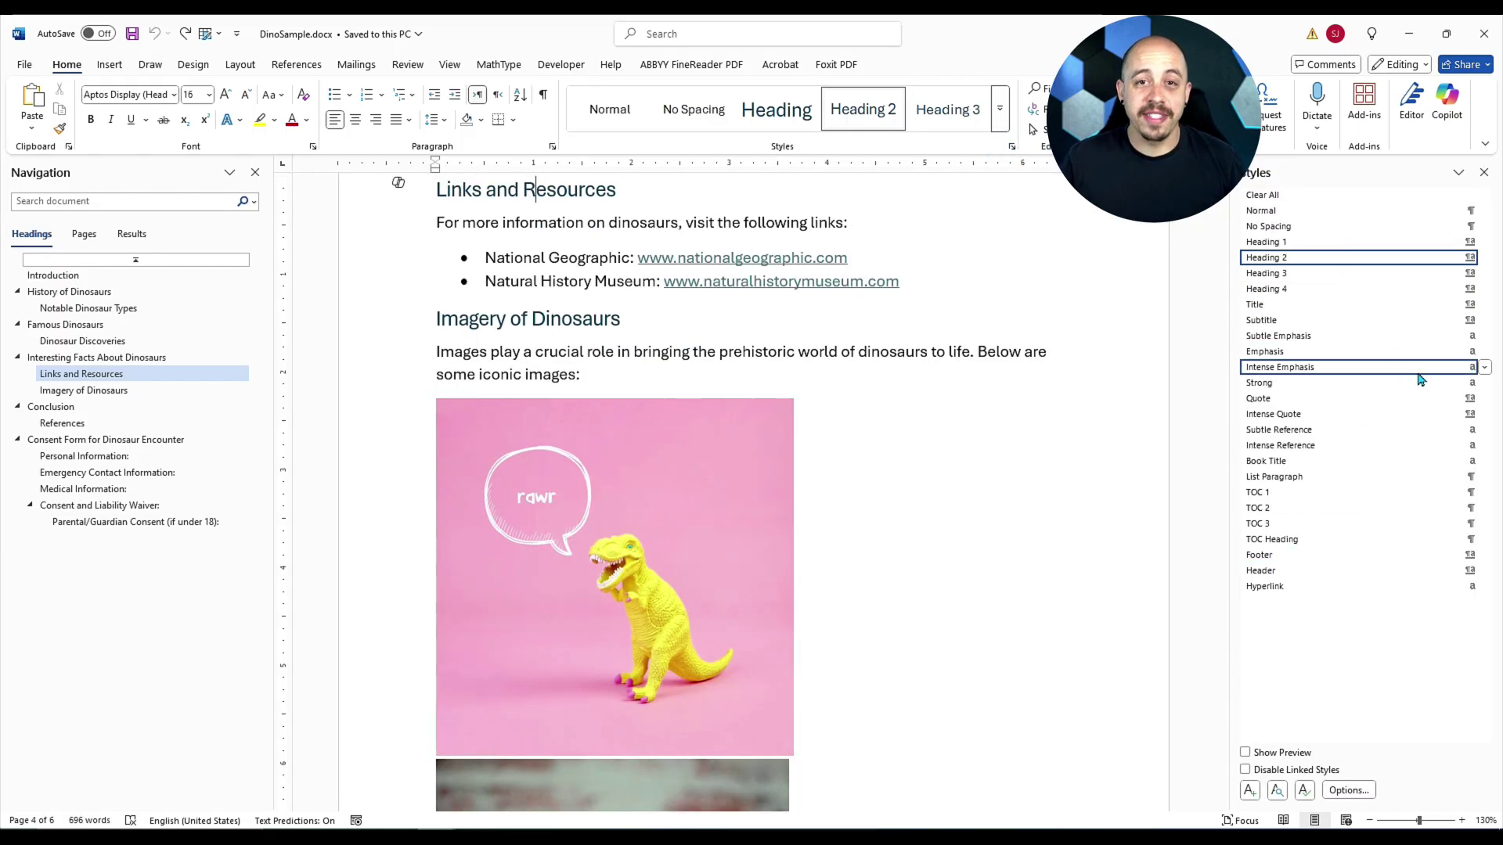
- Define the 'H2 Alternate' style with green, bold, centred text and apply it to the heading
click(1251, 792)
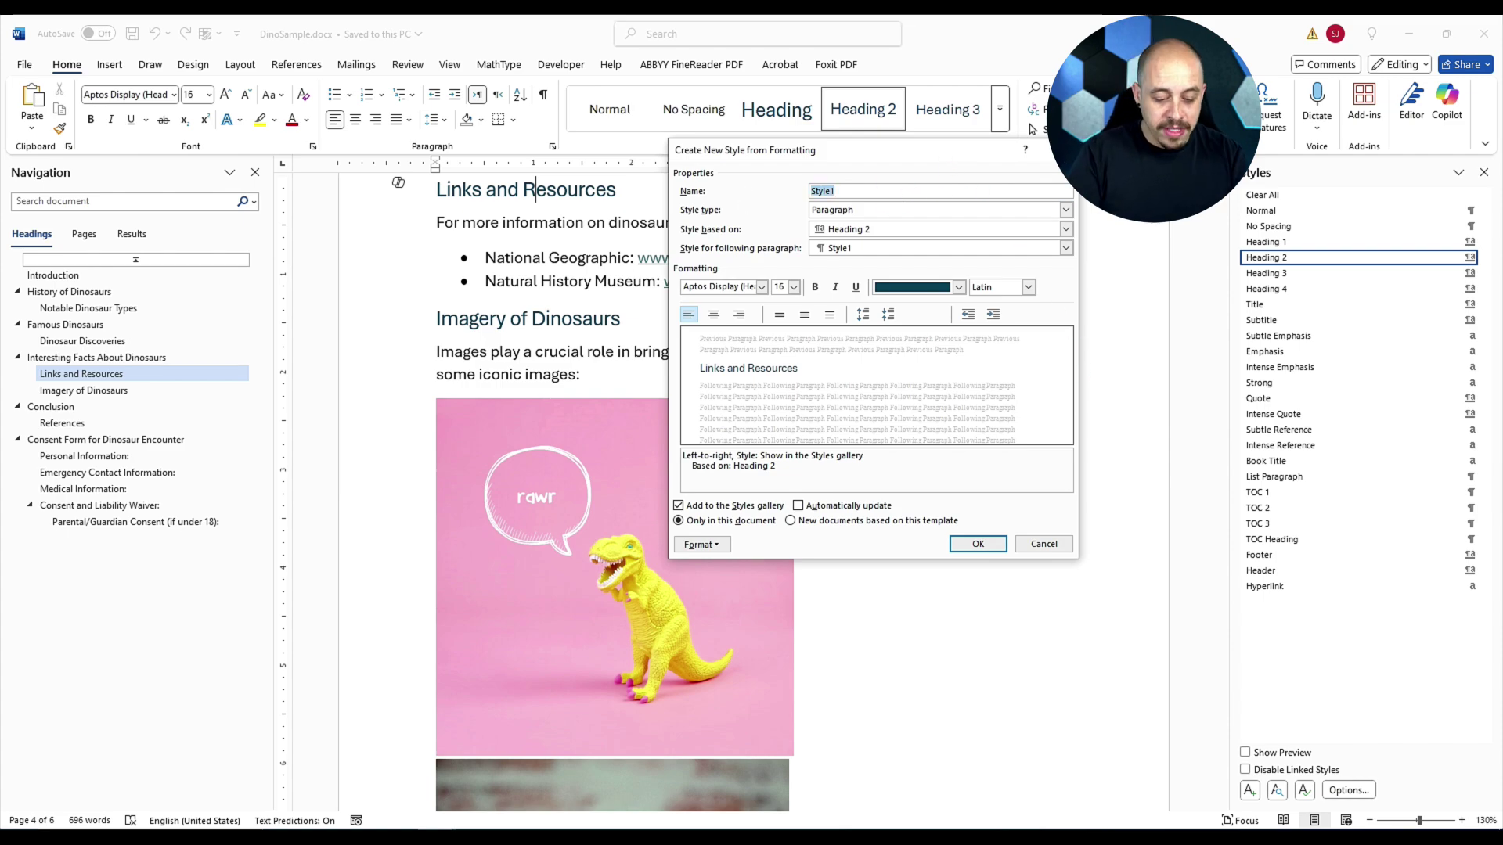
text(H2 Alternat)
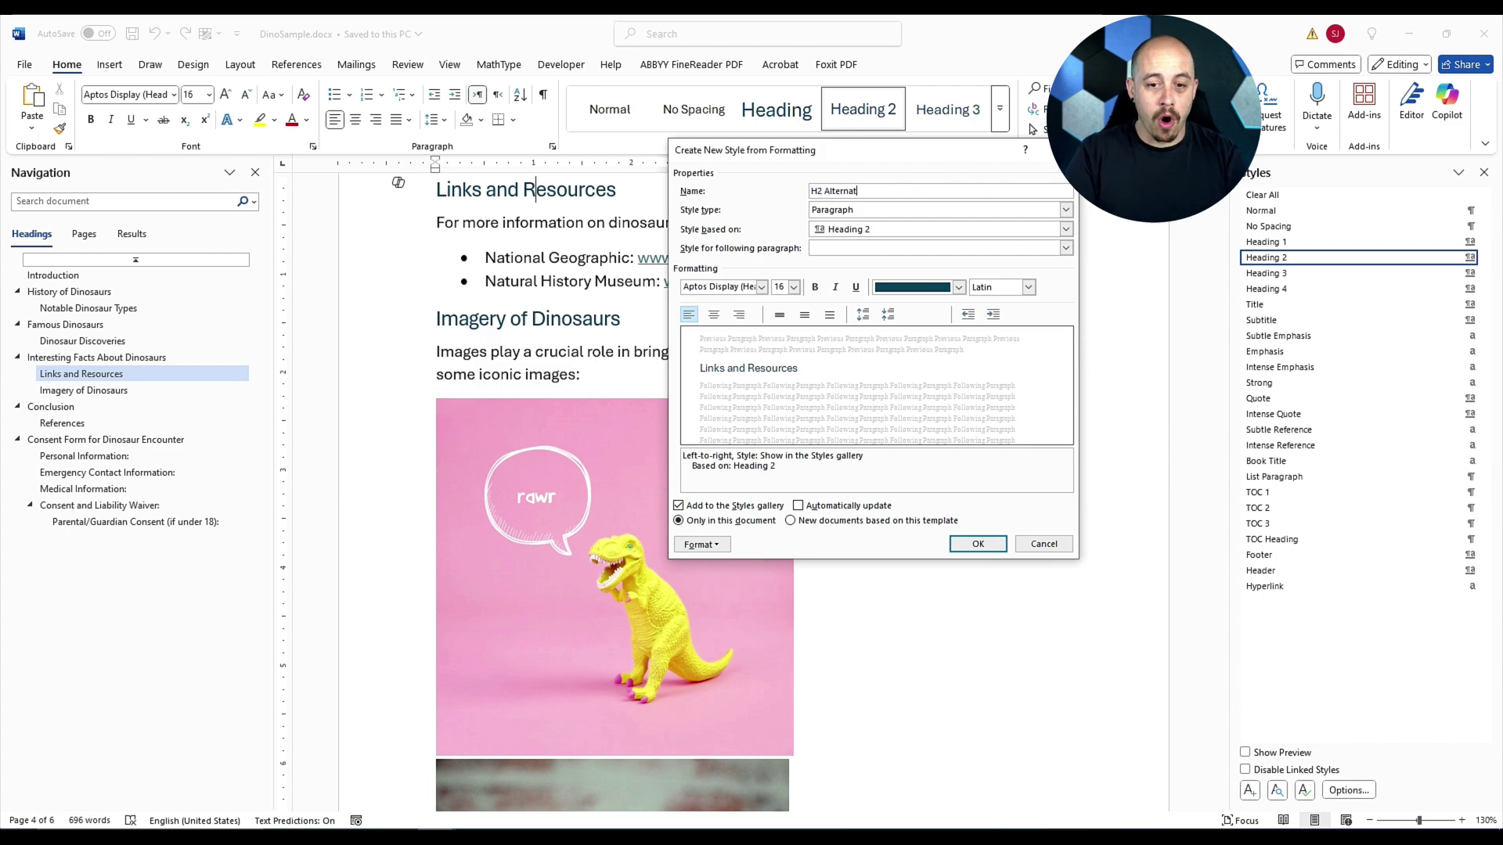
text(e)
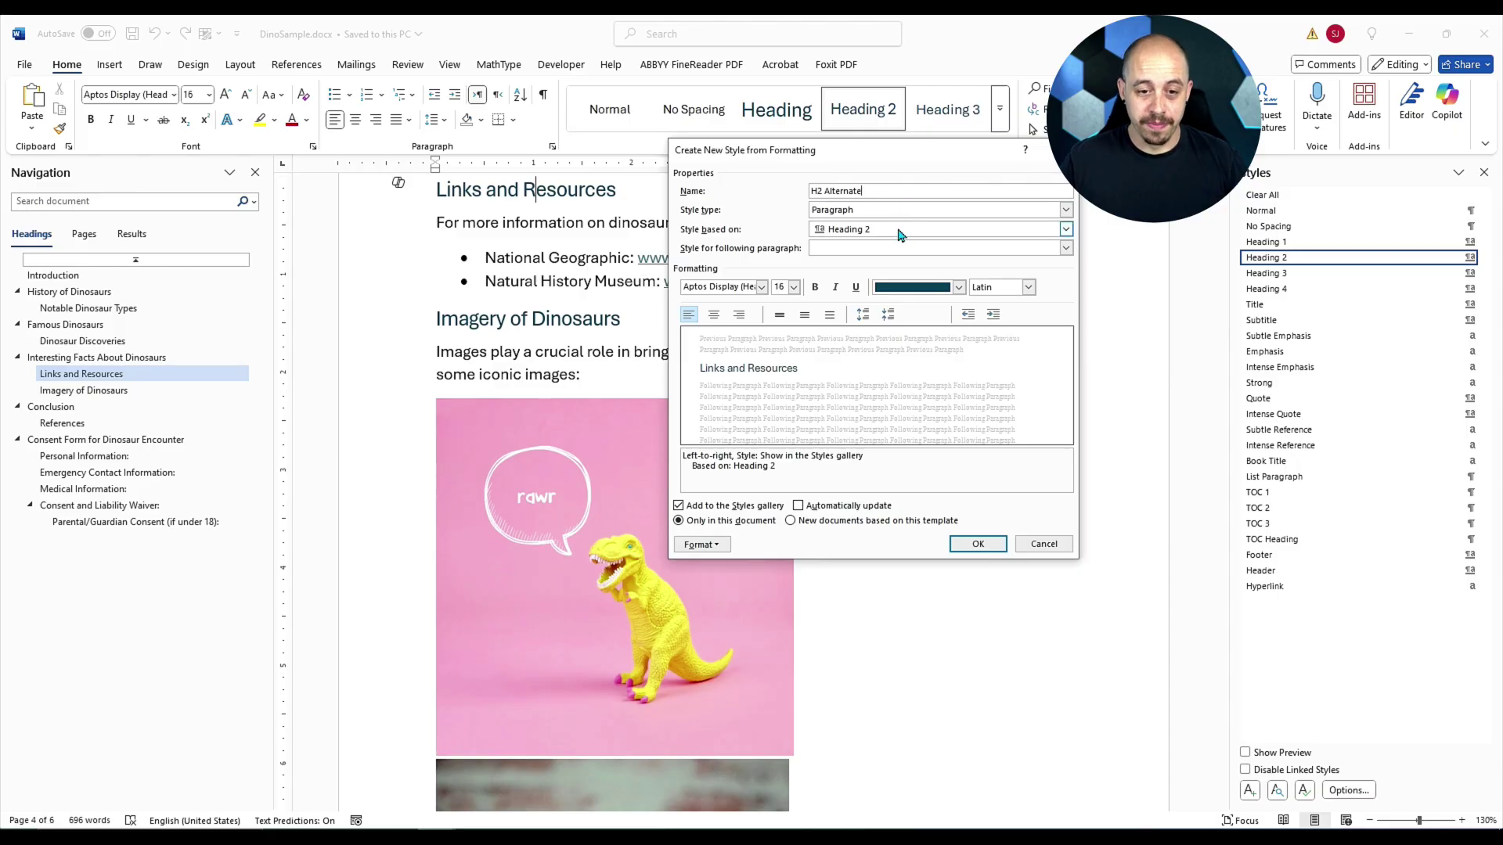
click(959, 287)
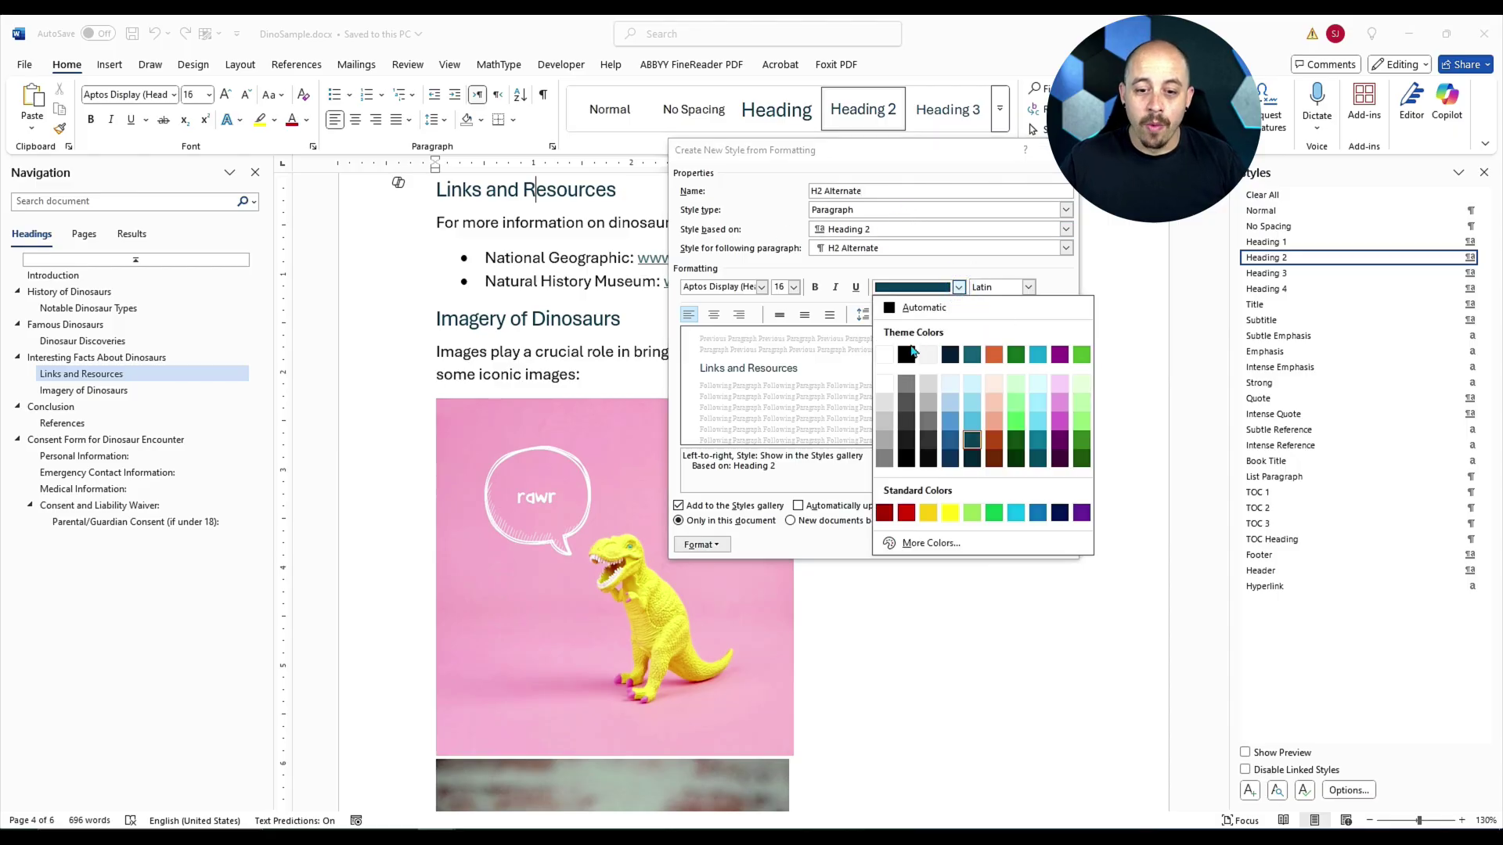
click(1017, 357)
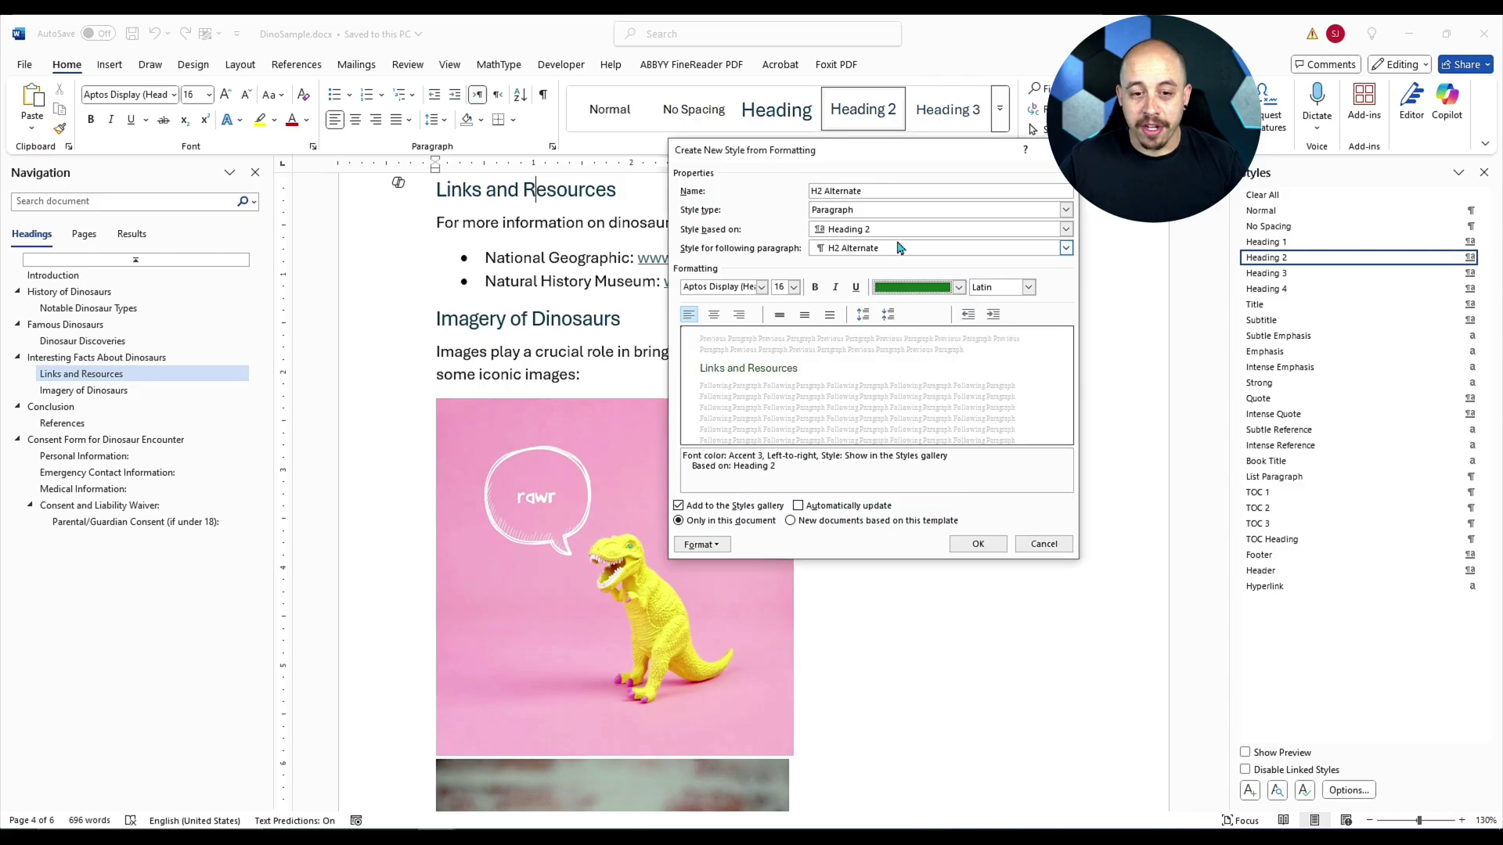
click(816, 288)
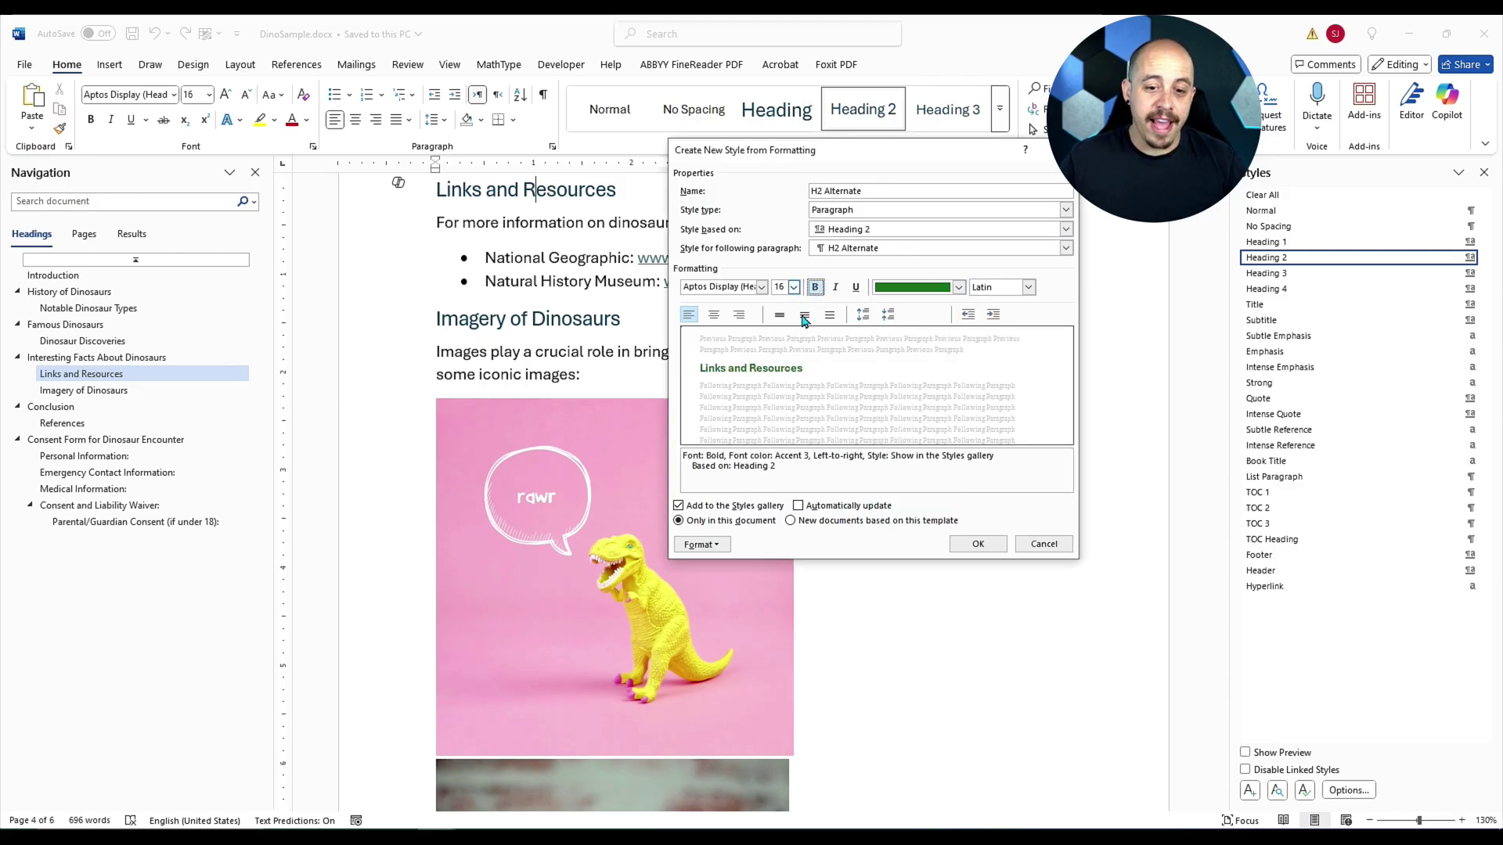
click(717, 319)
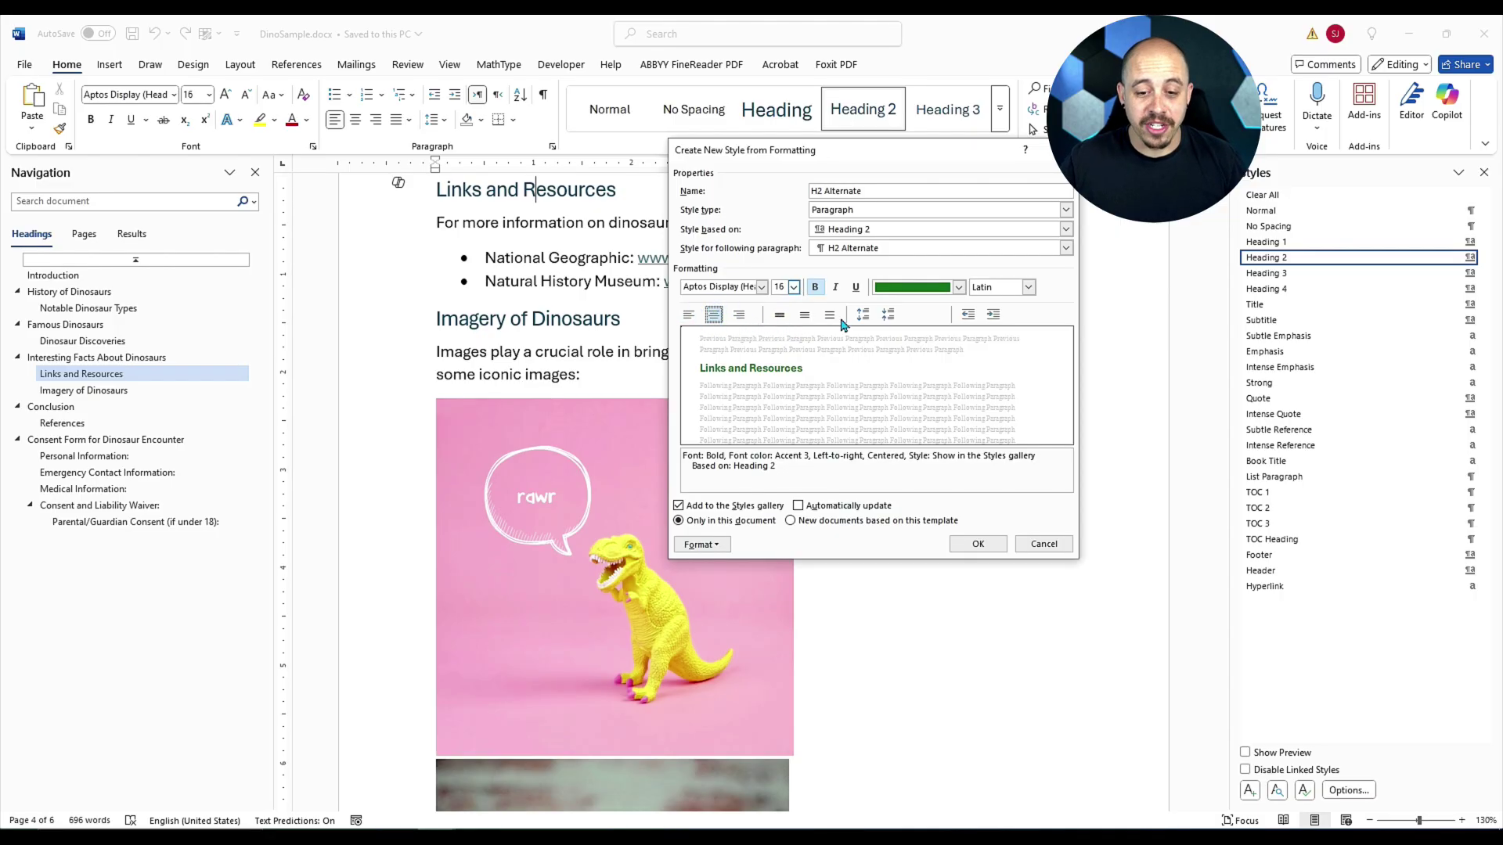
click(979, 546)
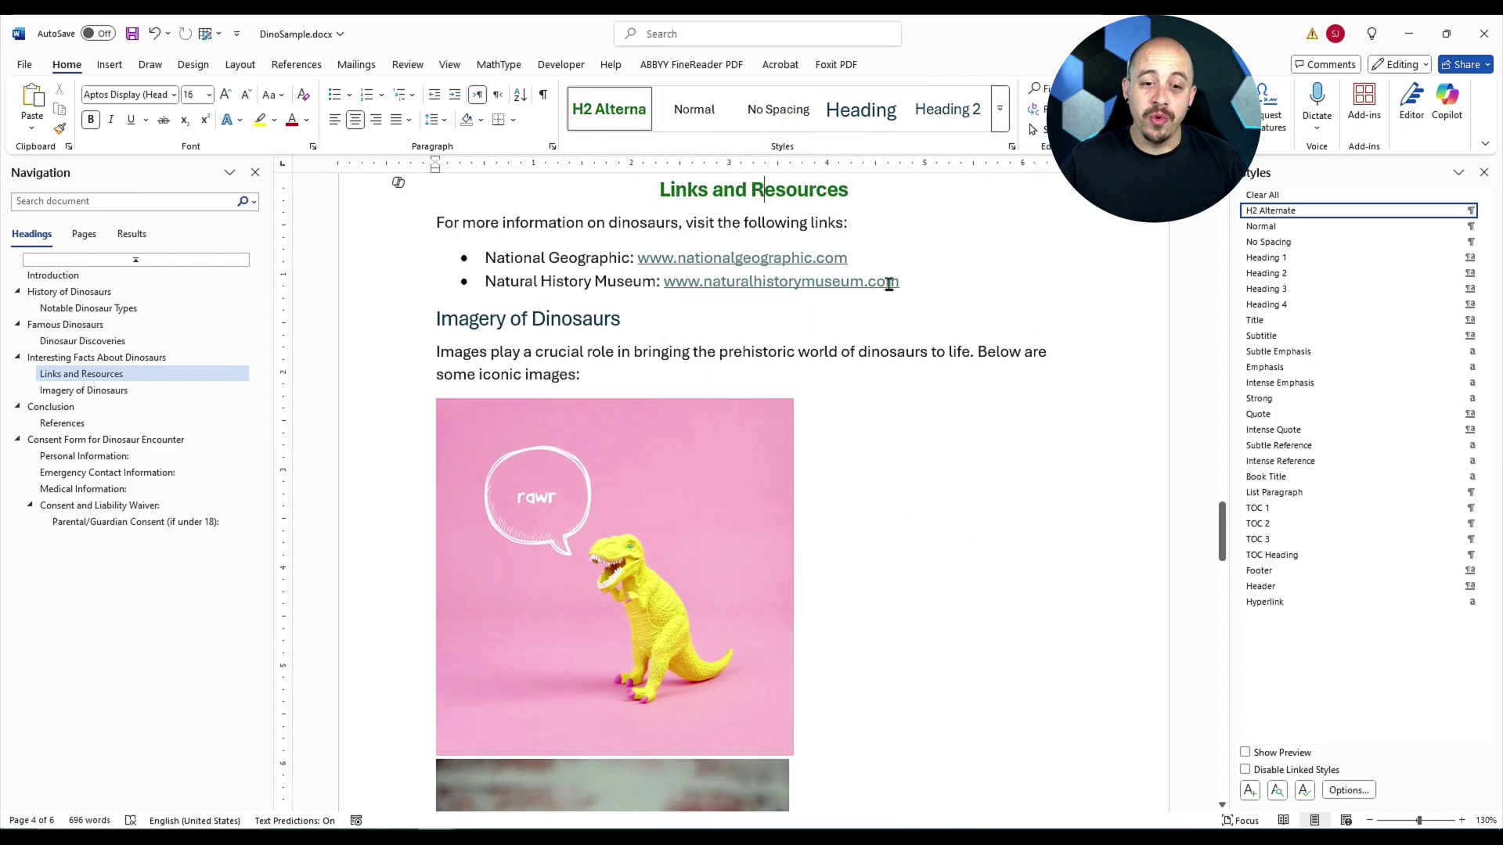
- Apply the H2 Alternate style to the References heading
scroll(946, 450, up, 2)
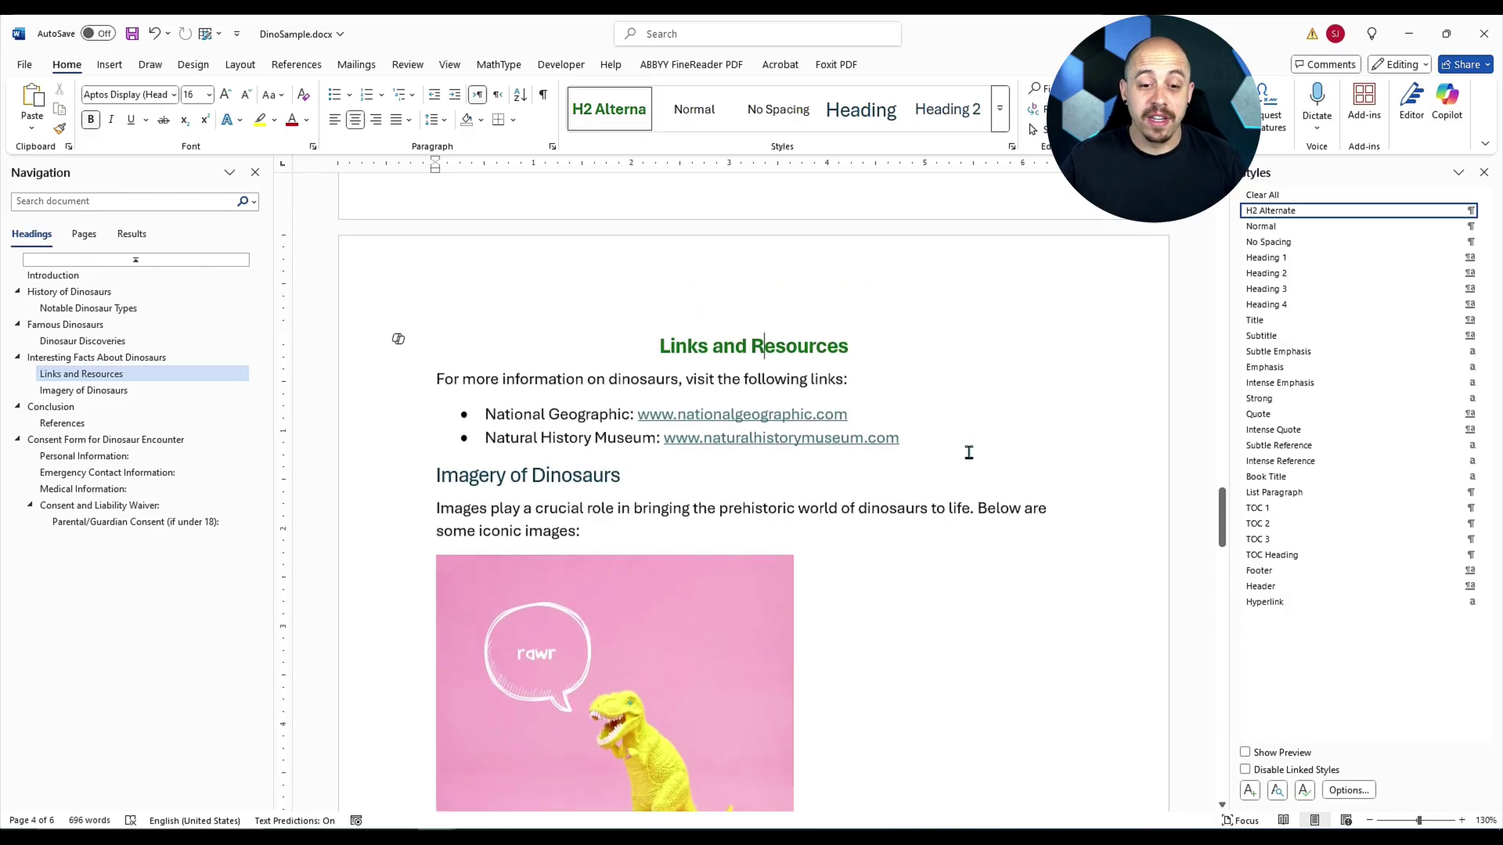
scroll(968, 451, down, 10)
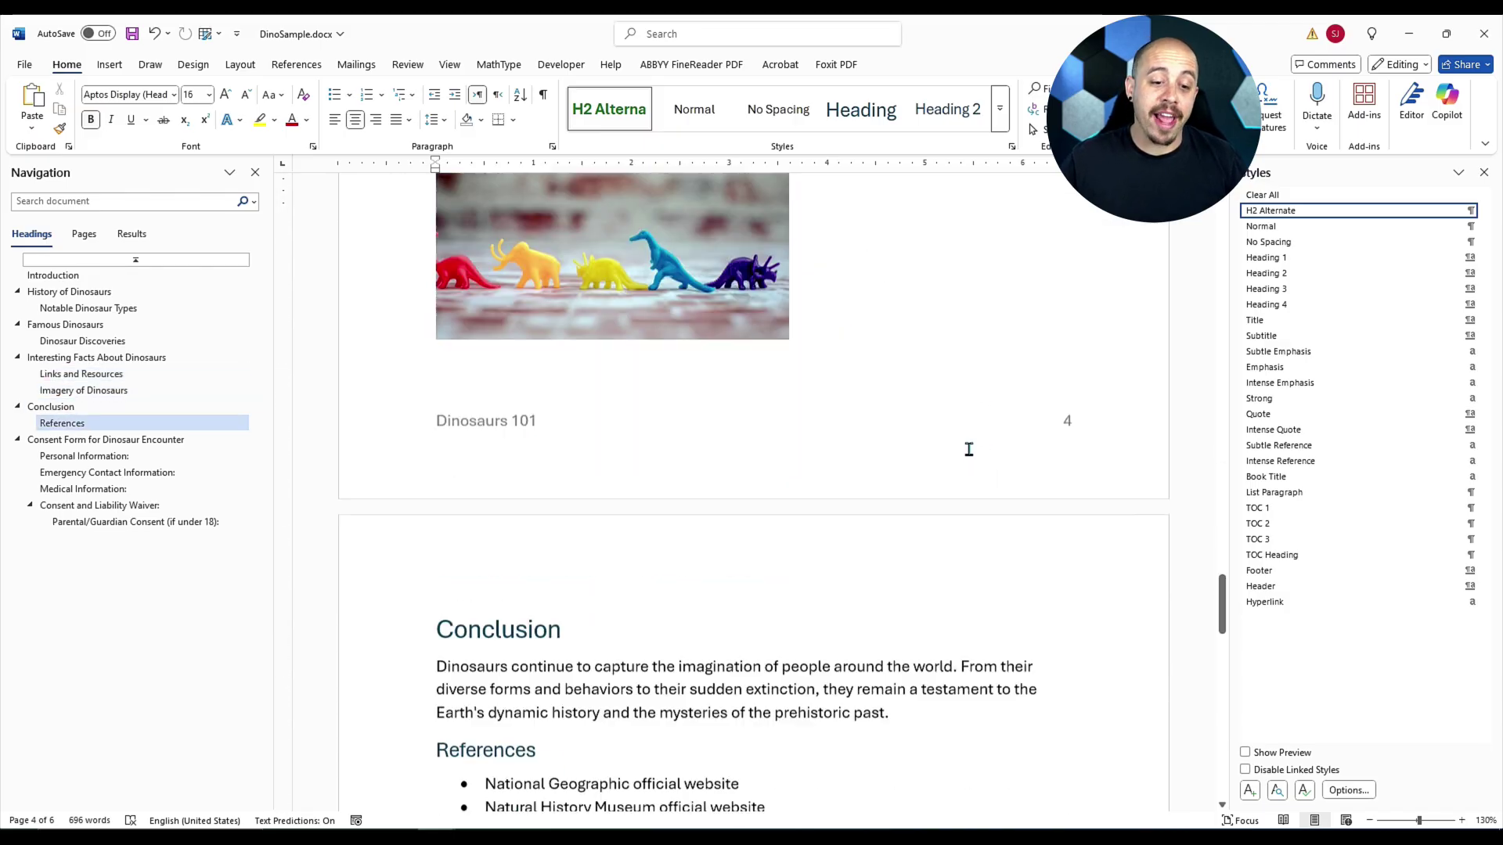
click(474, 465)
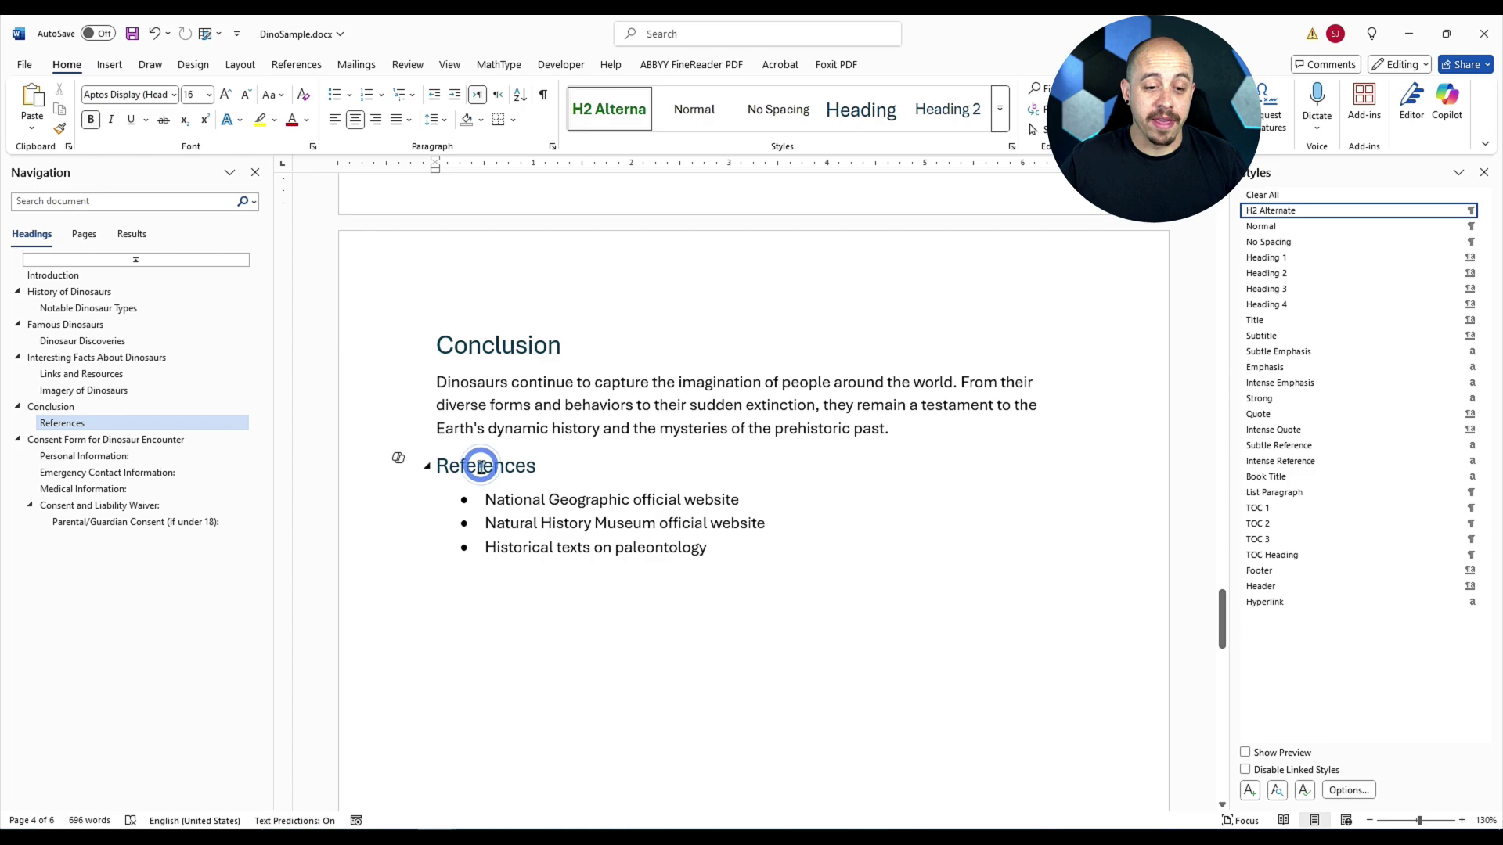
click(622, 115)
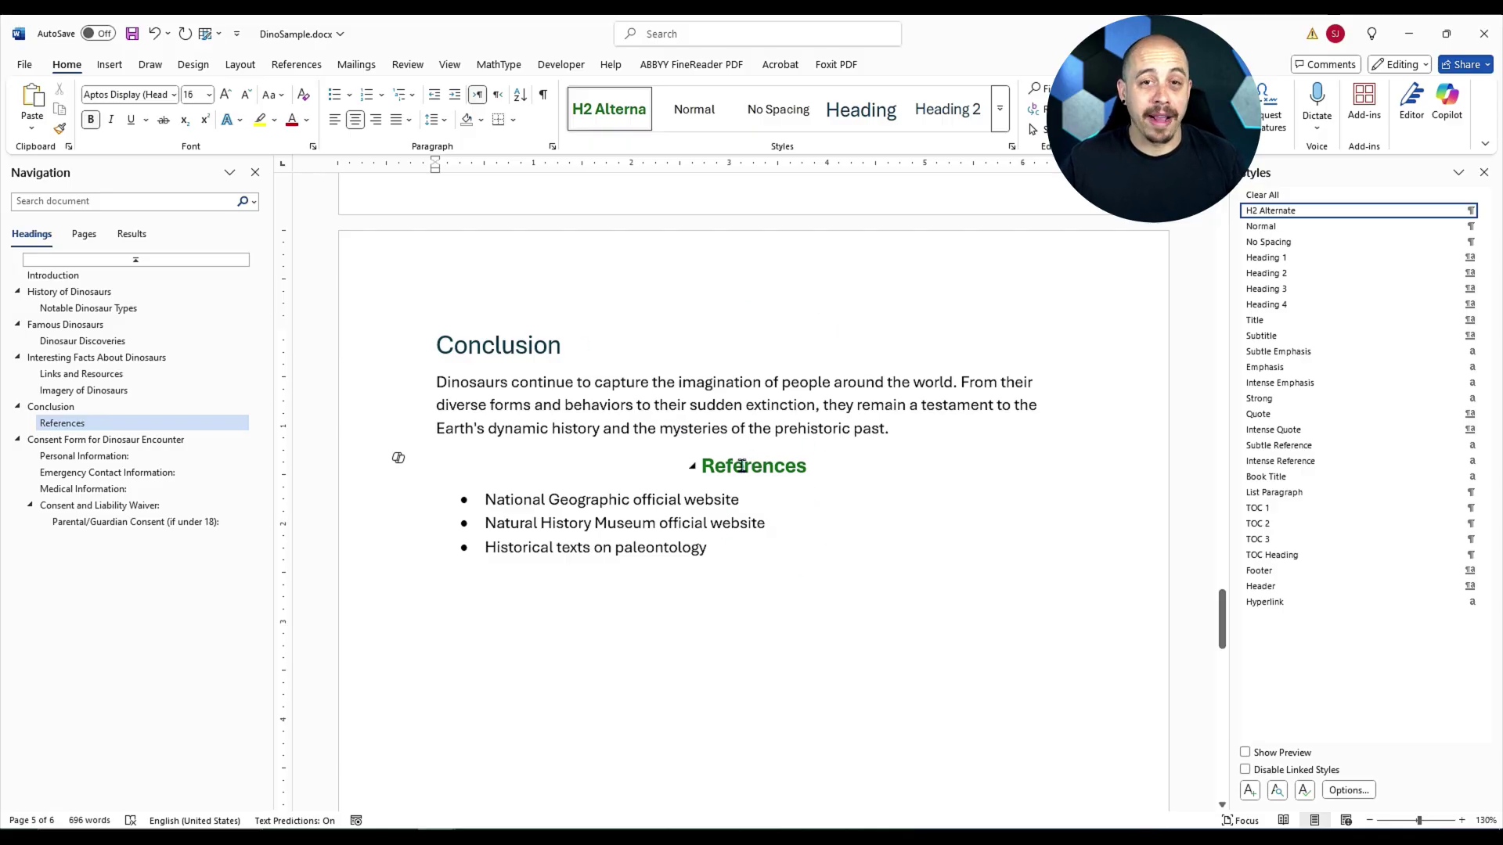
- Save the document, then save a PDF copy named DinoSample
key(ctrl+s)
click(23, 67)
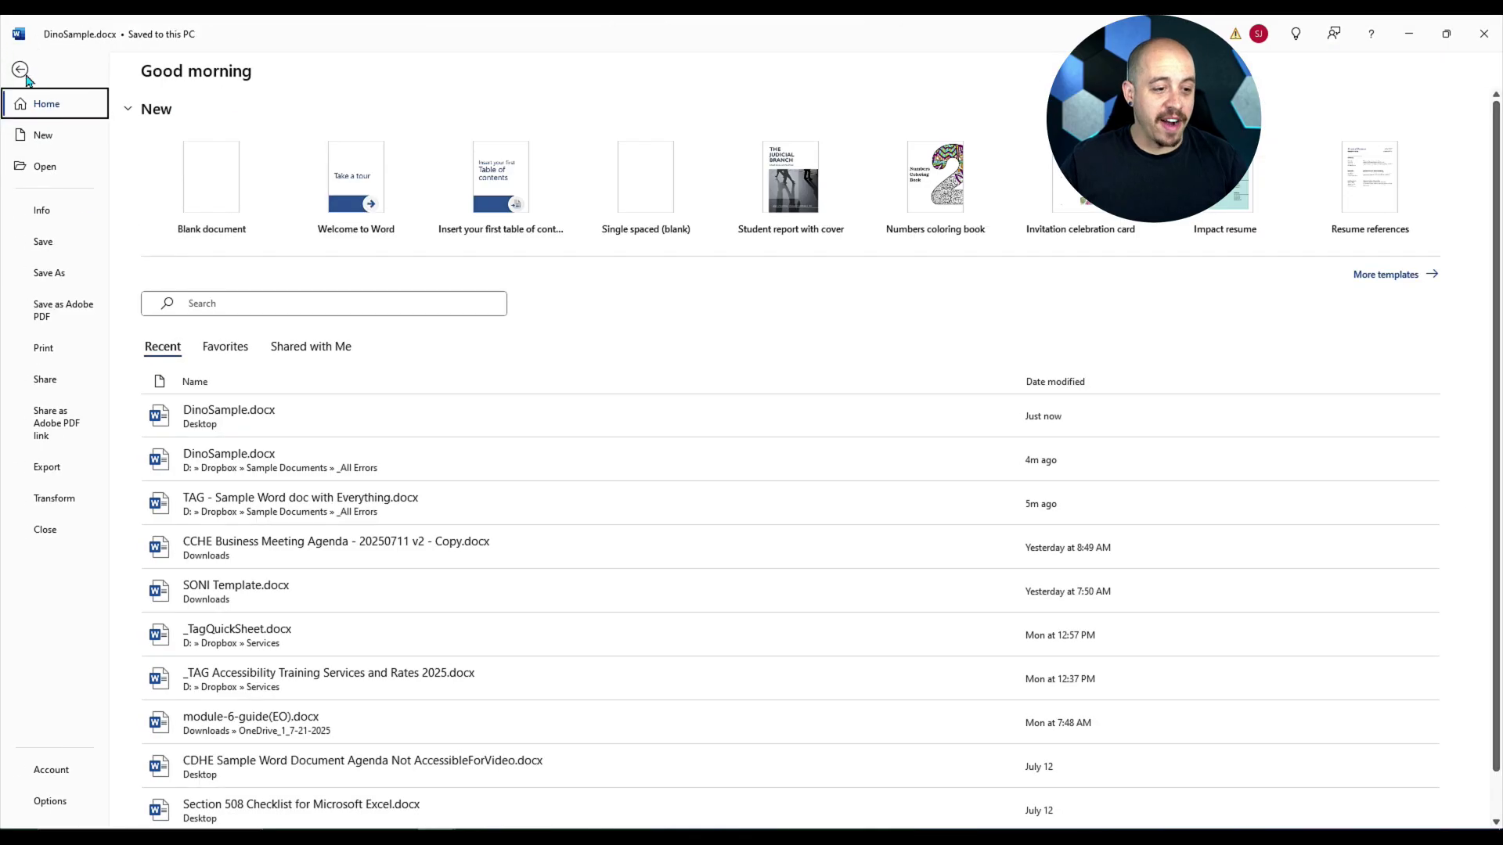
click(60, 275)
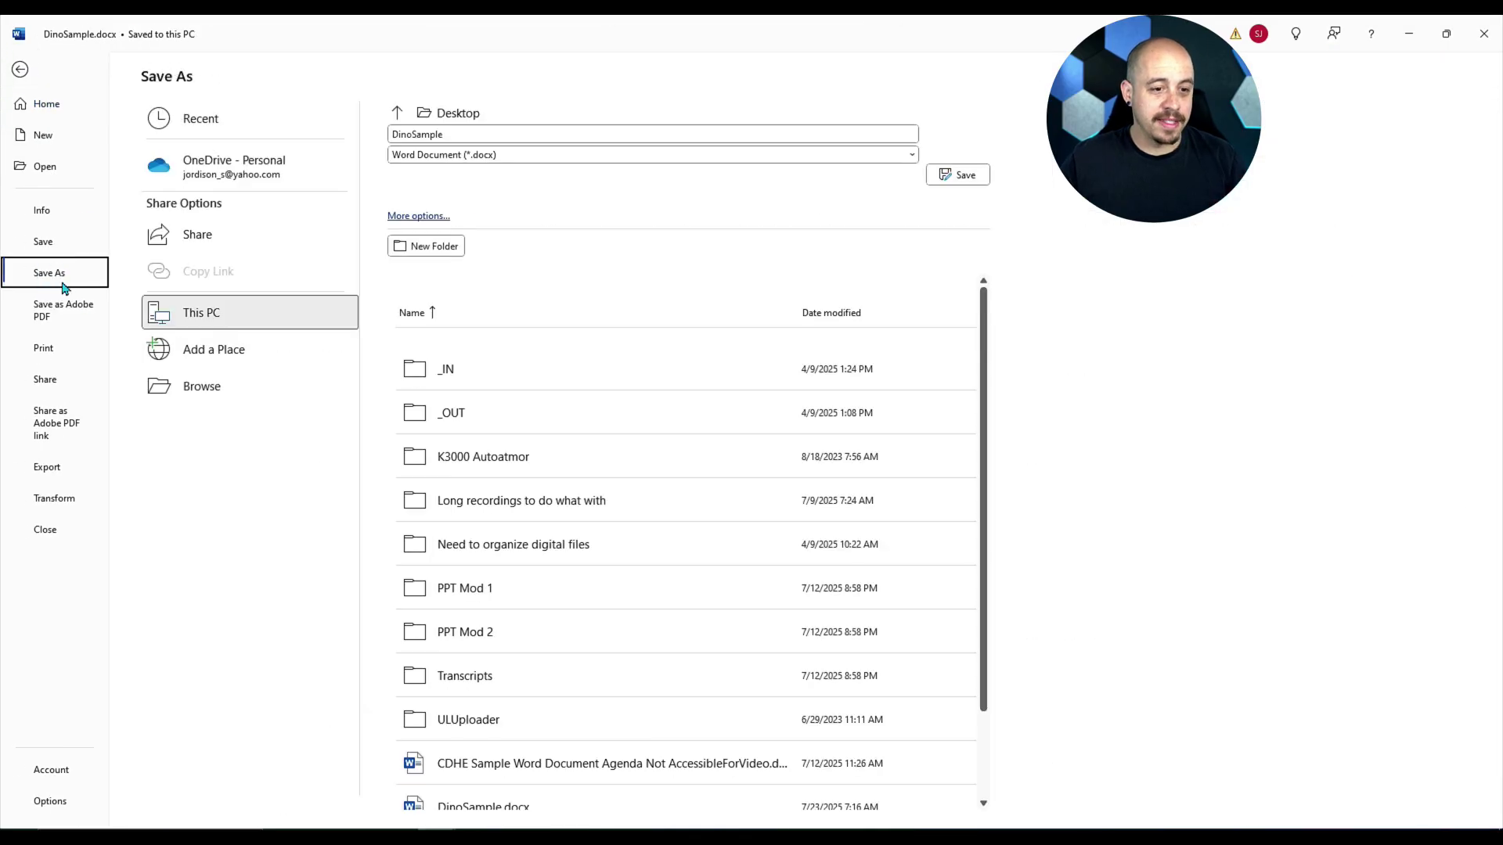
click(547, 155)
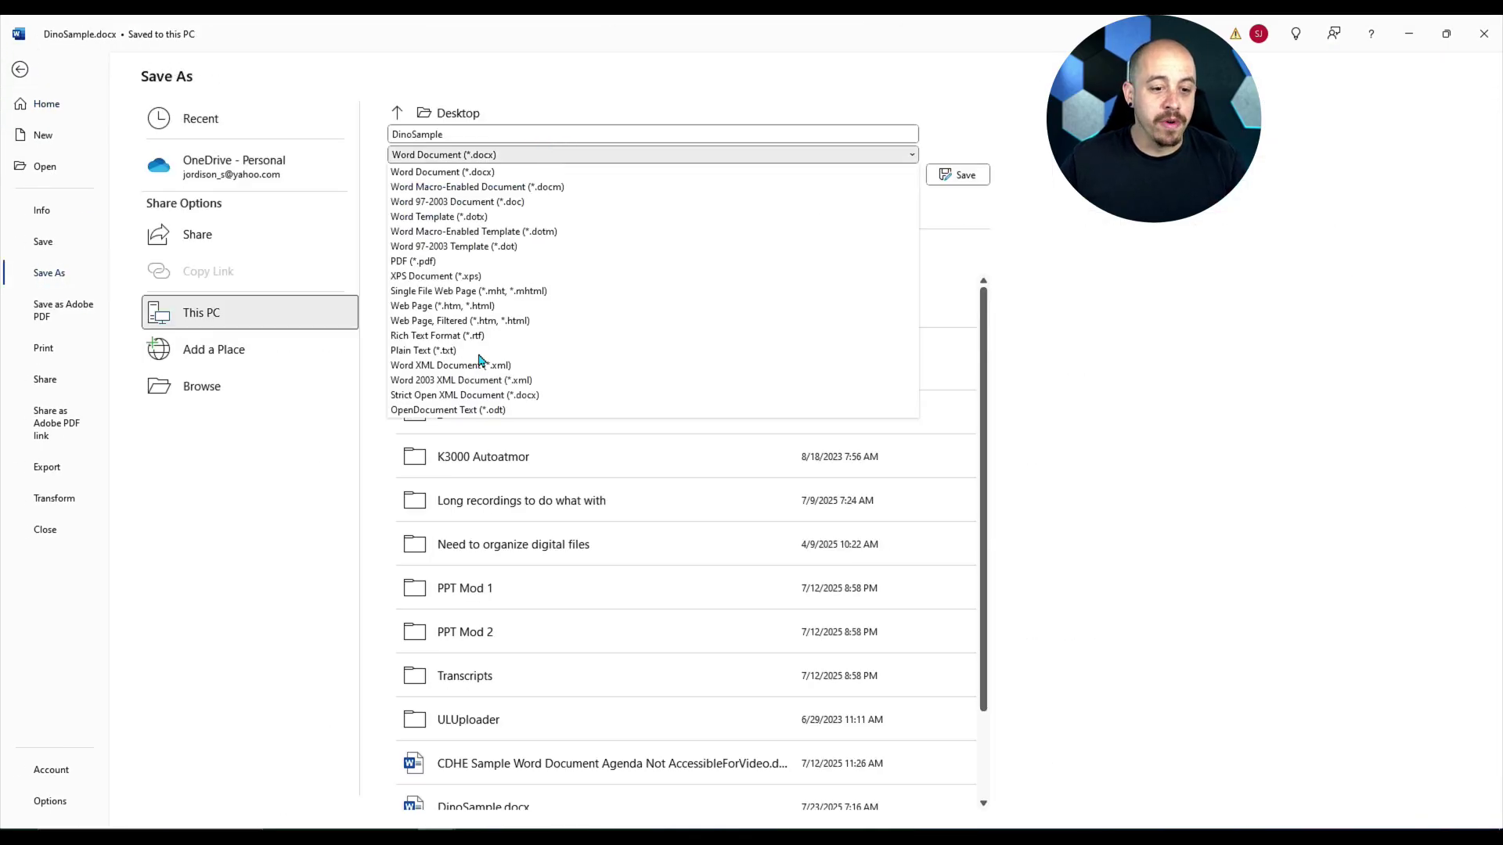
click(462, 261)
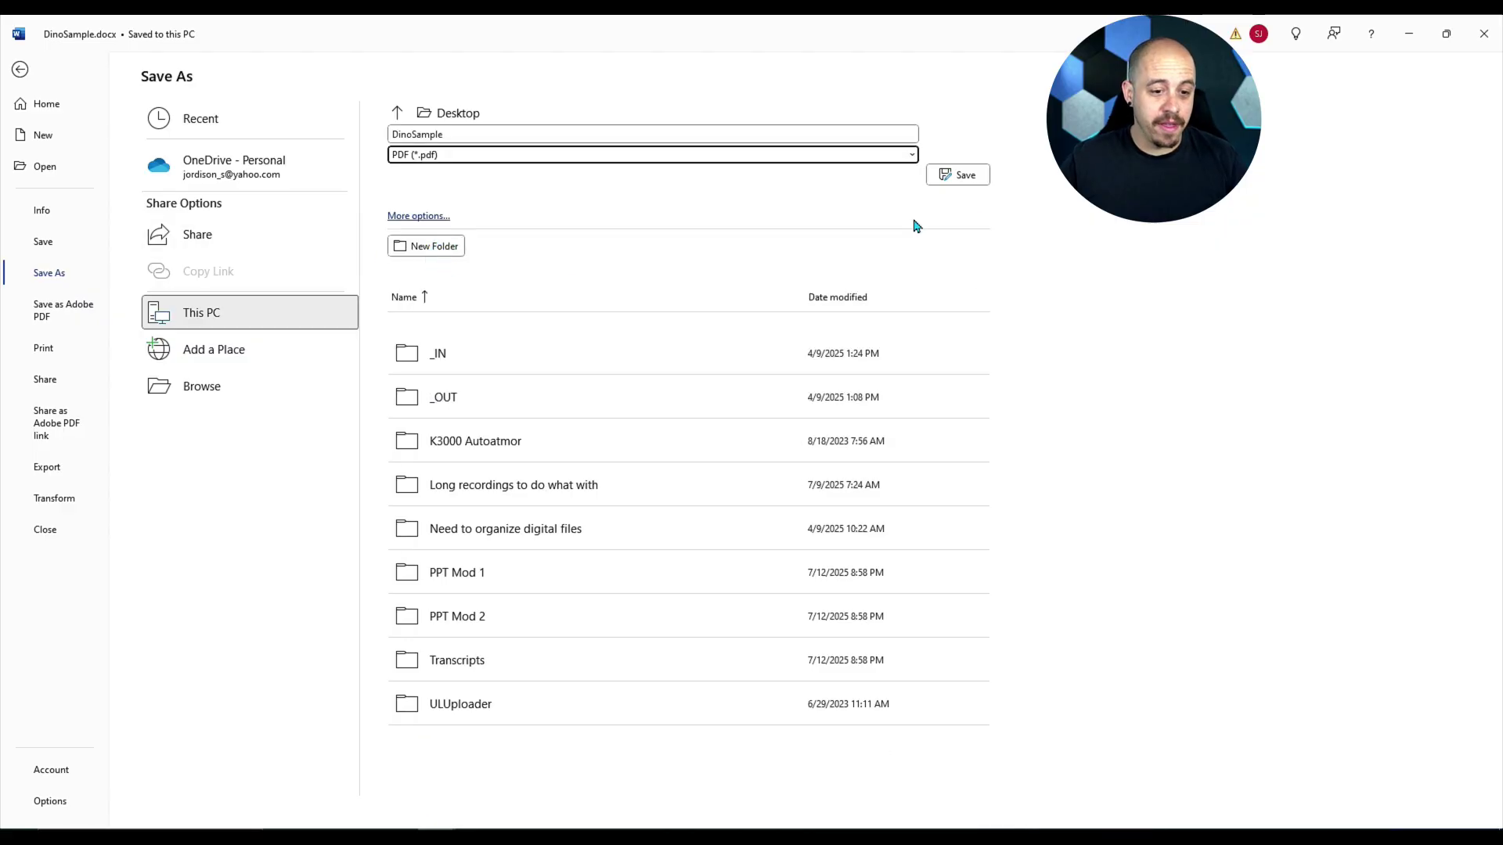
click(970, 175)
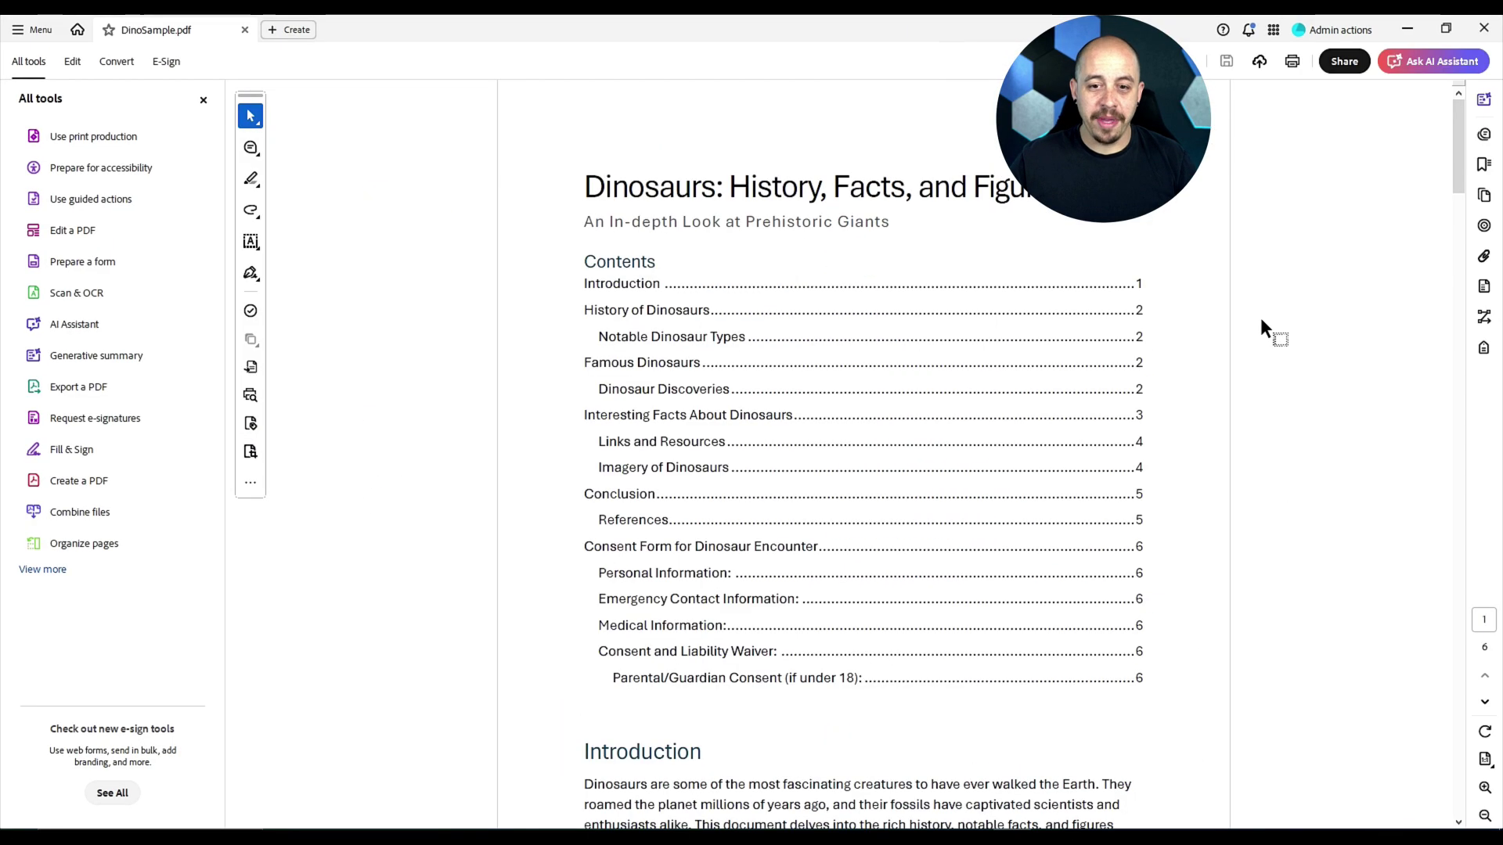
- Show the Accessibility tags tree and select the first H1 tag for the title
click(1485, 349)
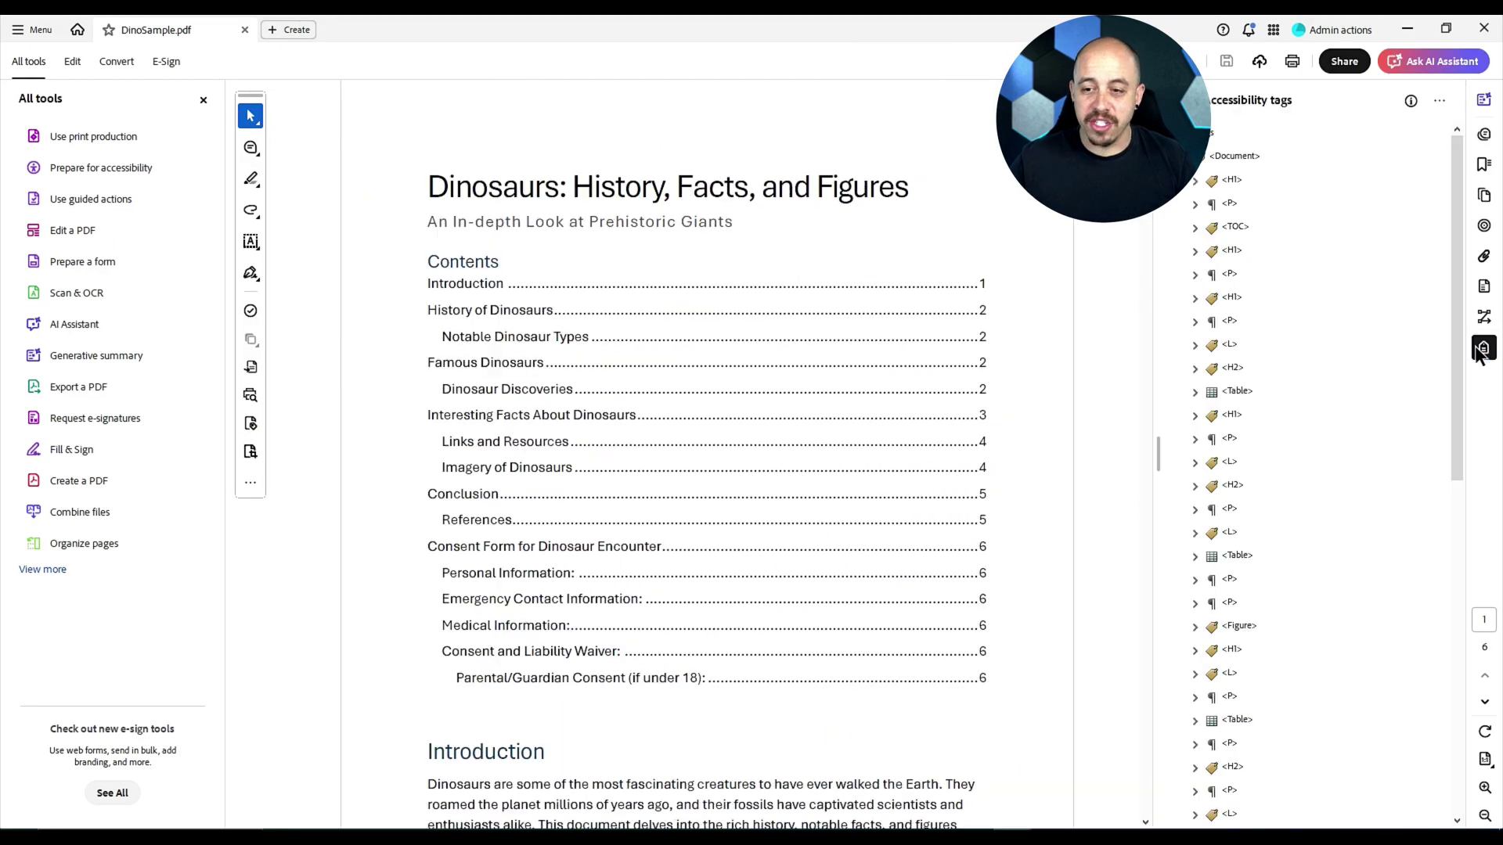
click(1234, 181)
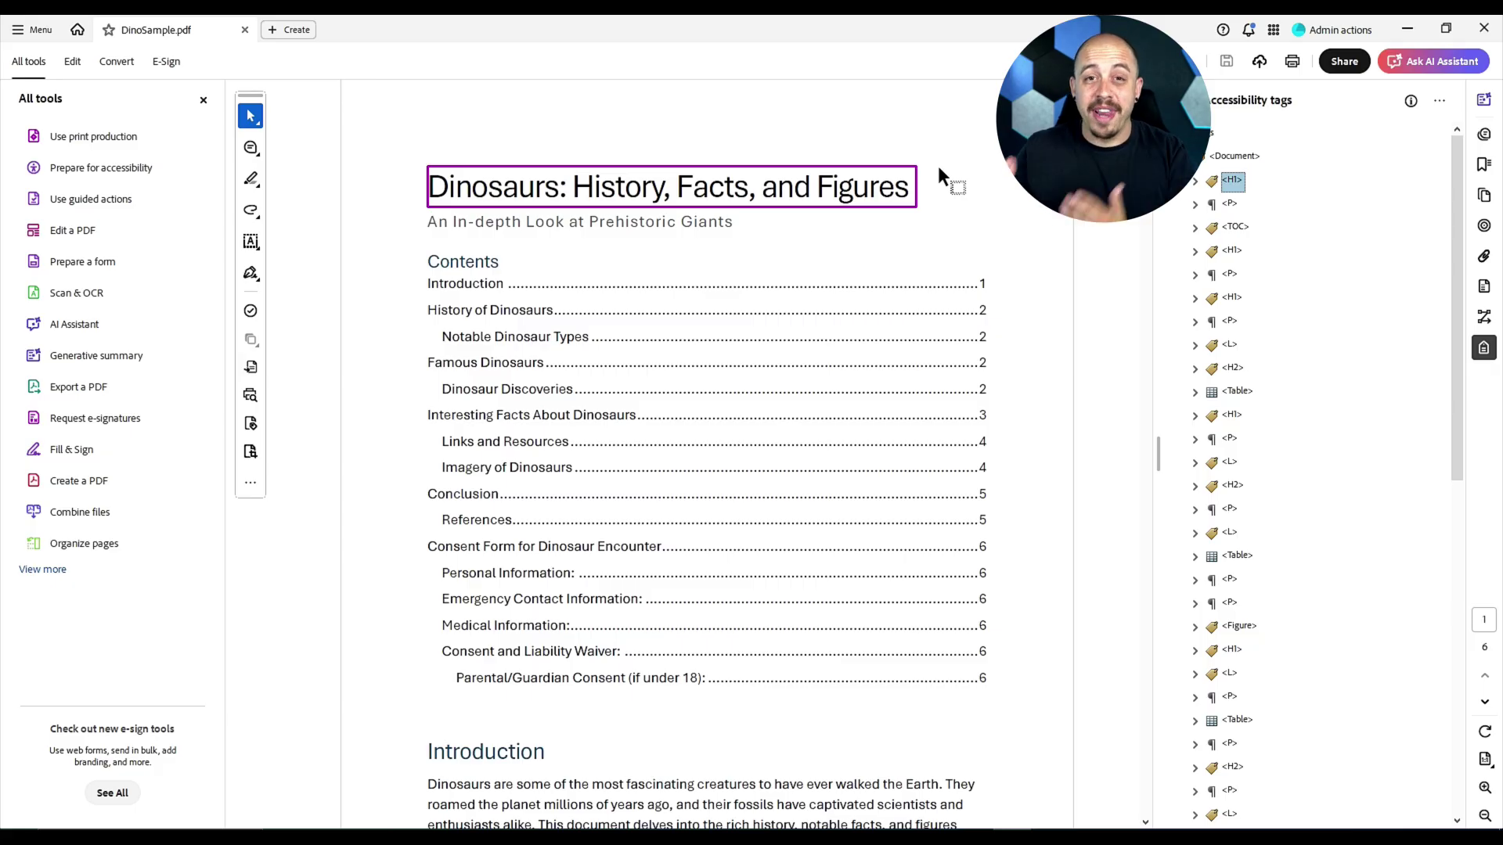
- Step down the tag tree to the Links and Resources heading's H2 tag
key(Down)
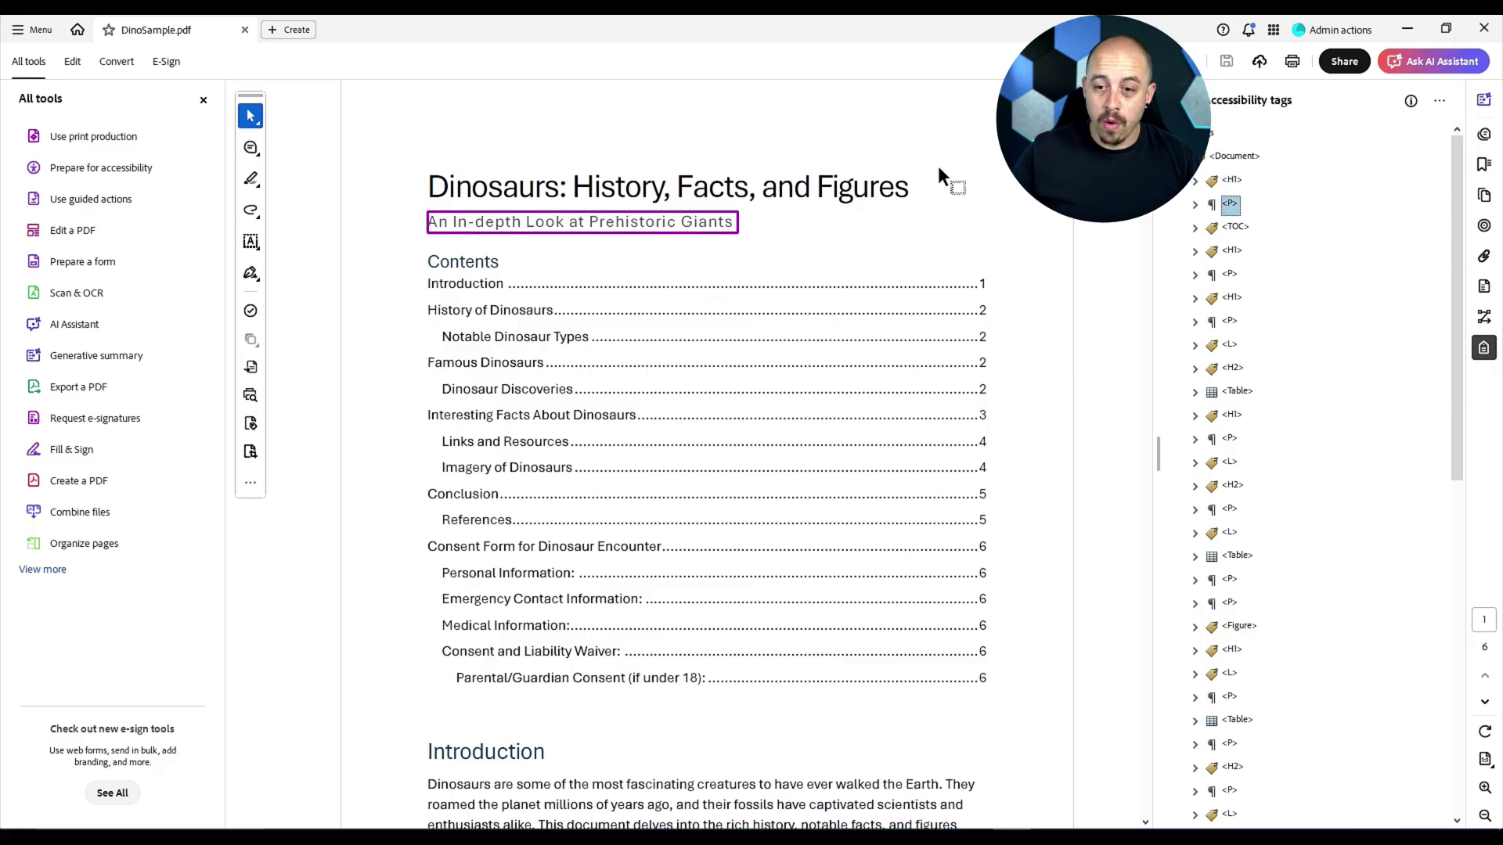
key(Down)
key(Down)
key(Down)
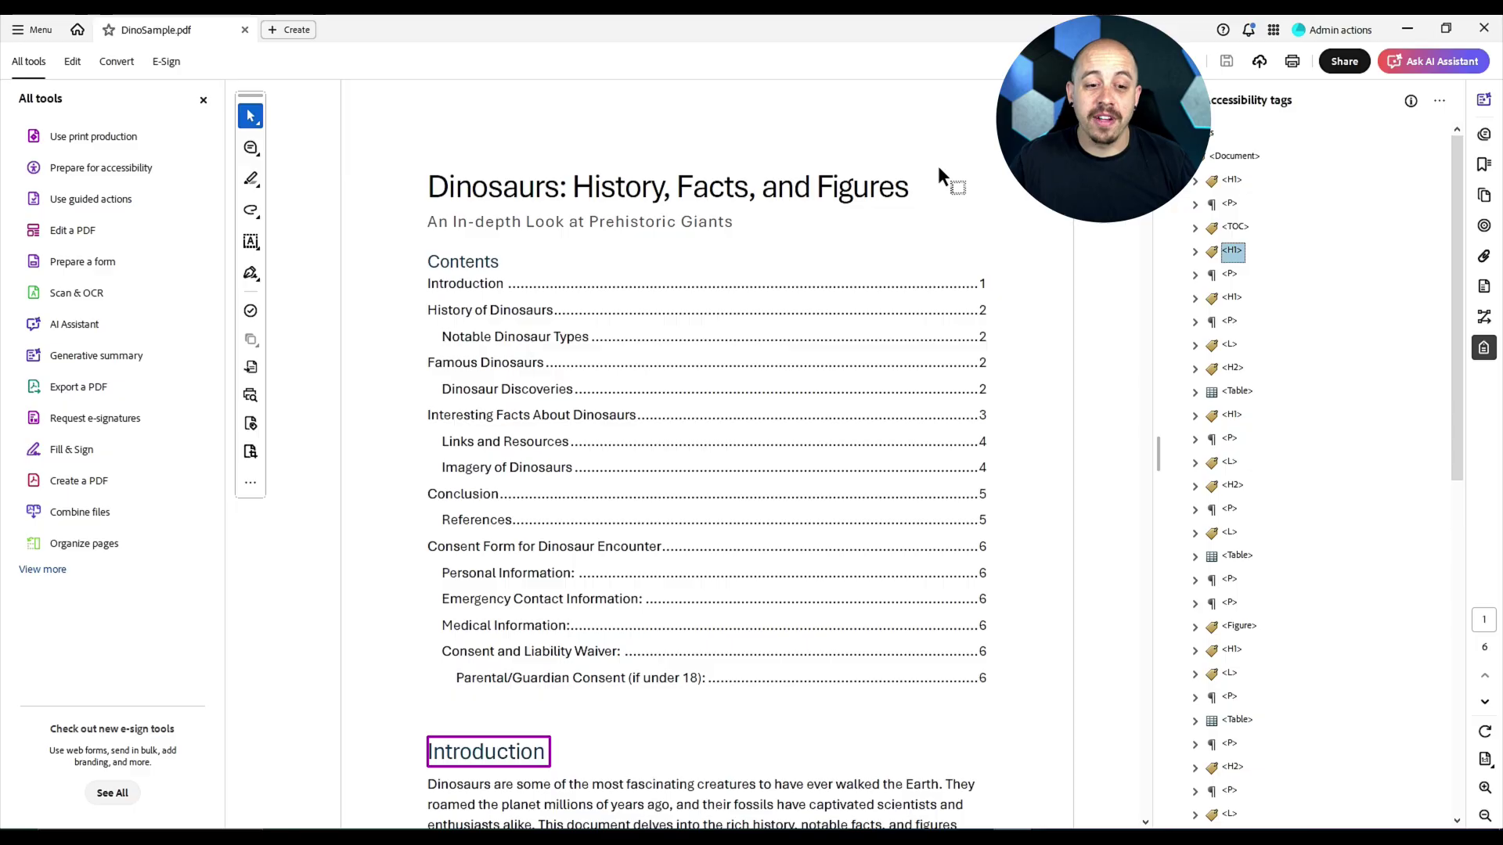
key(Down)
key(Down)
key(Down)
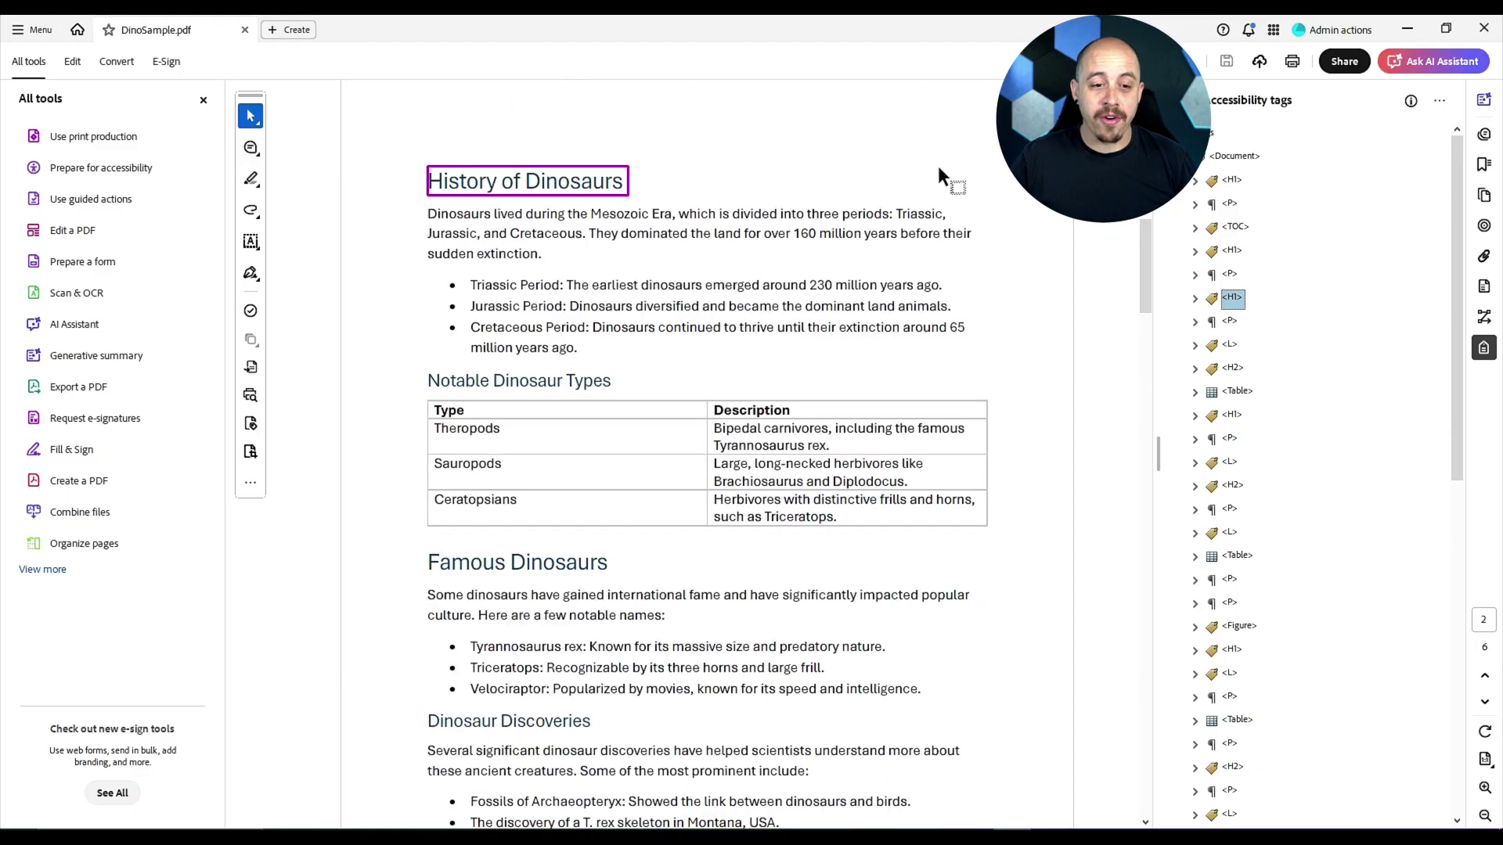
key(Down)
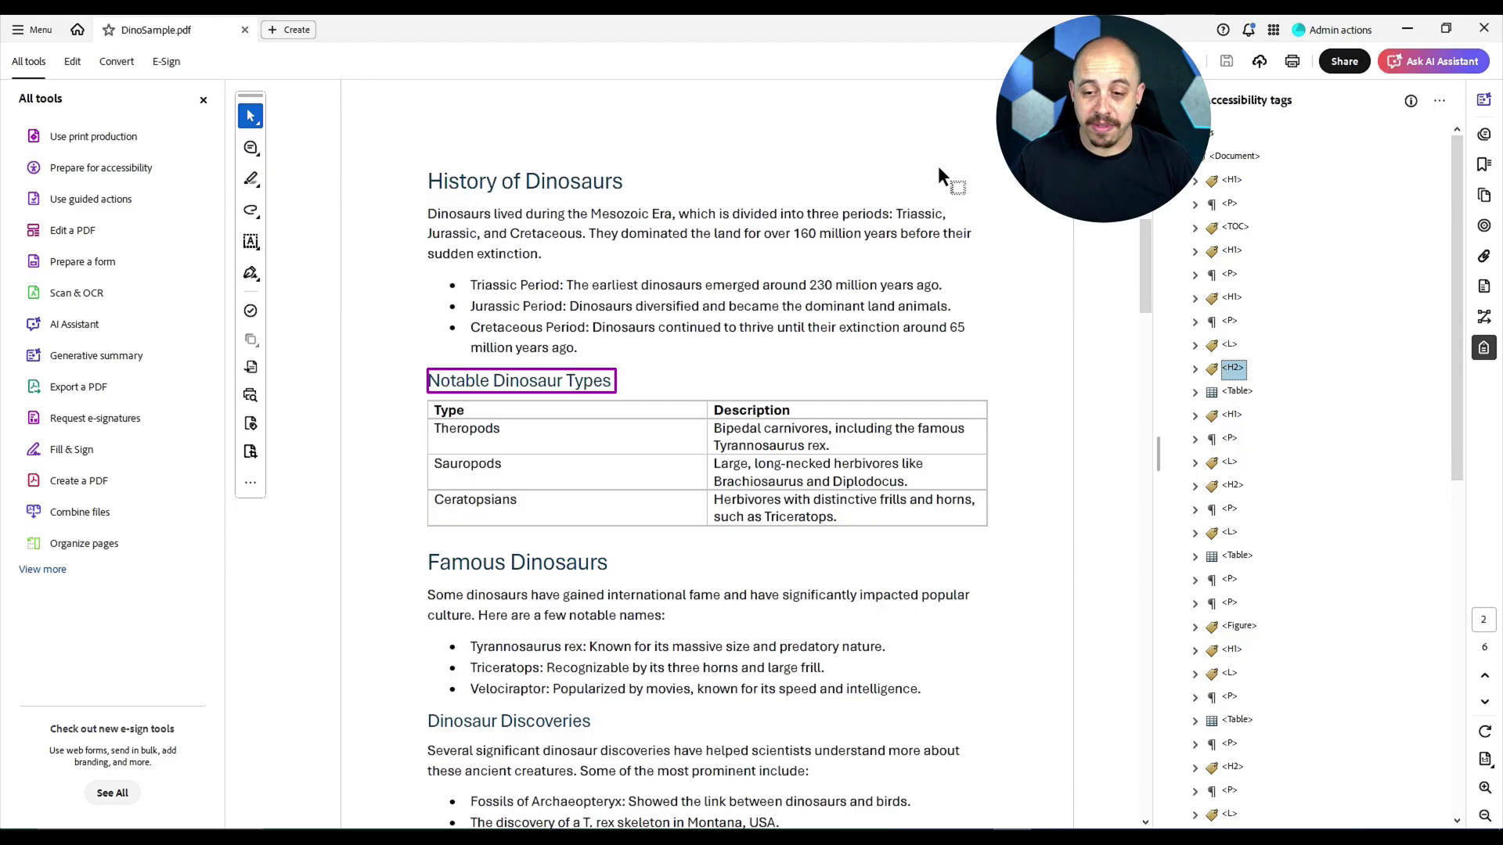
key(Down)
key(Down)
key(Down)
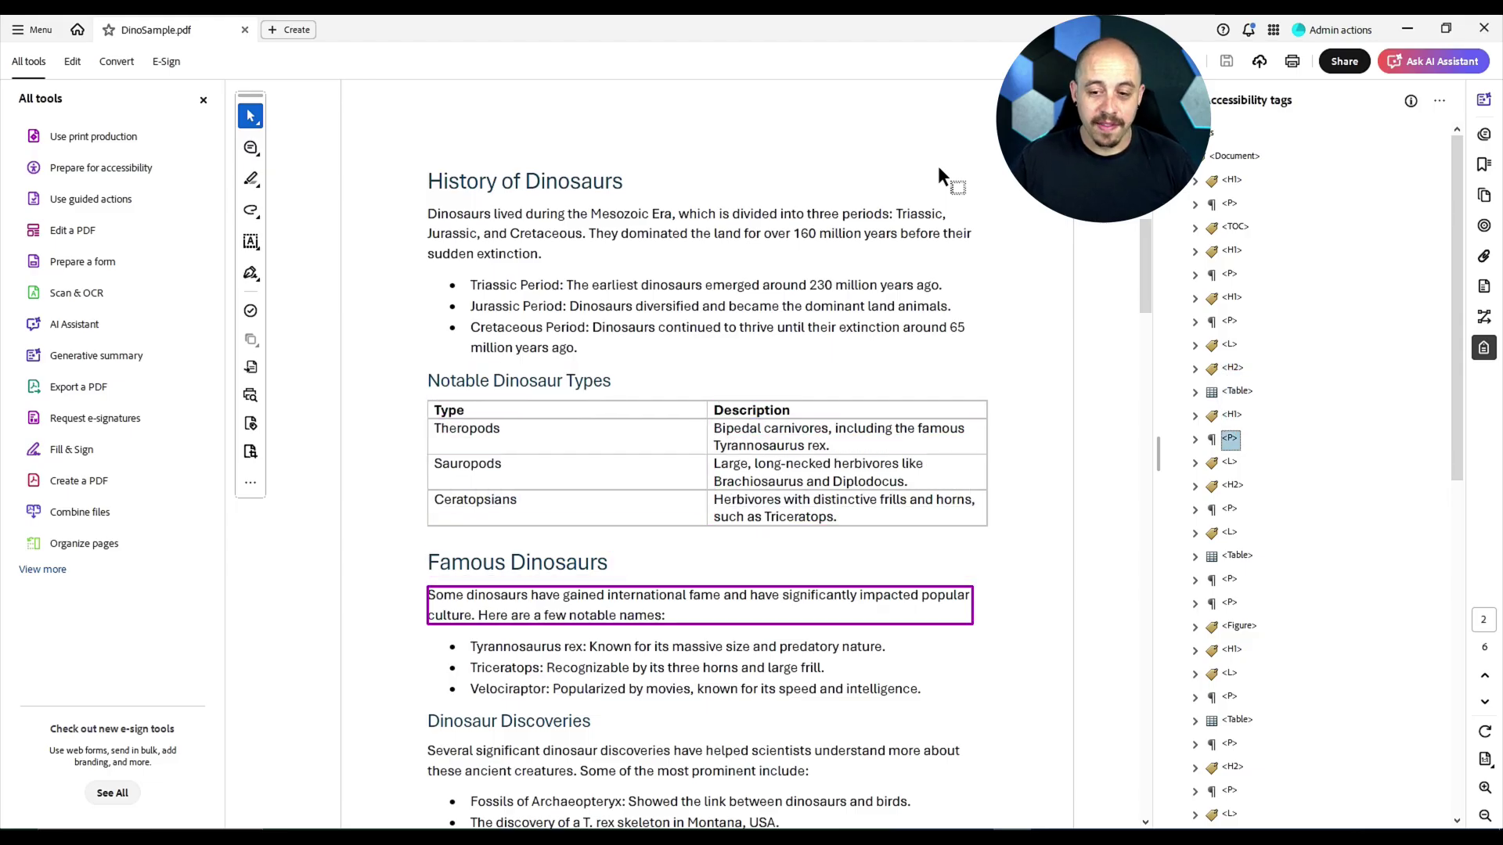
key(Down)
key(Down)
key(Down)
key(Down)
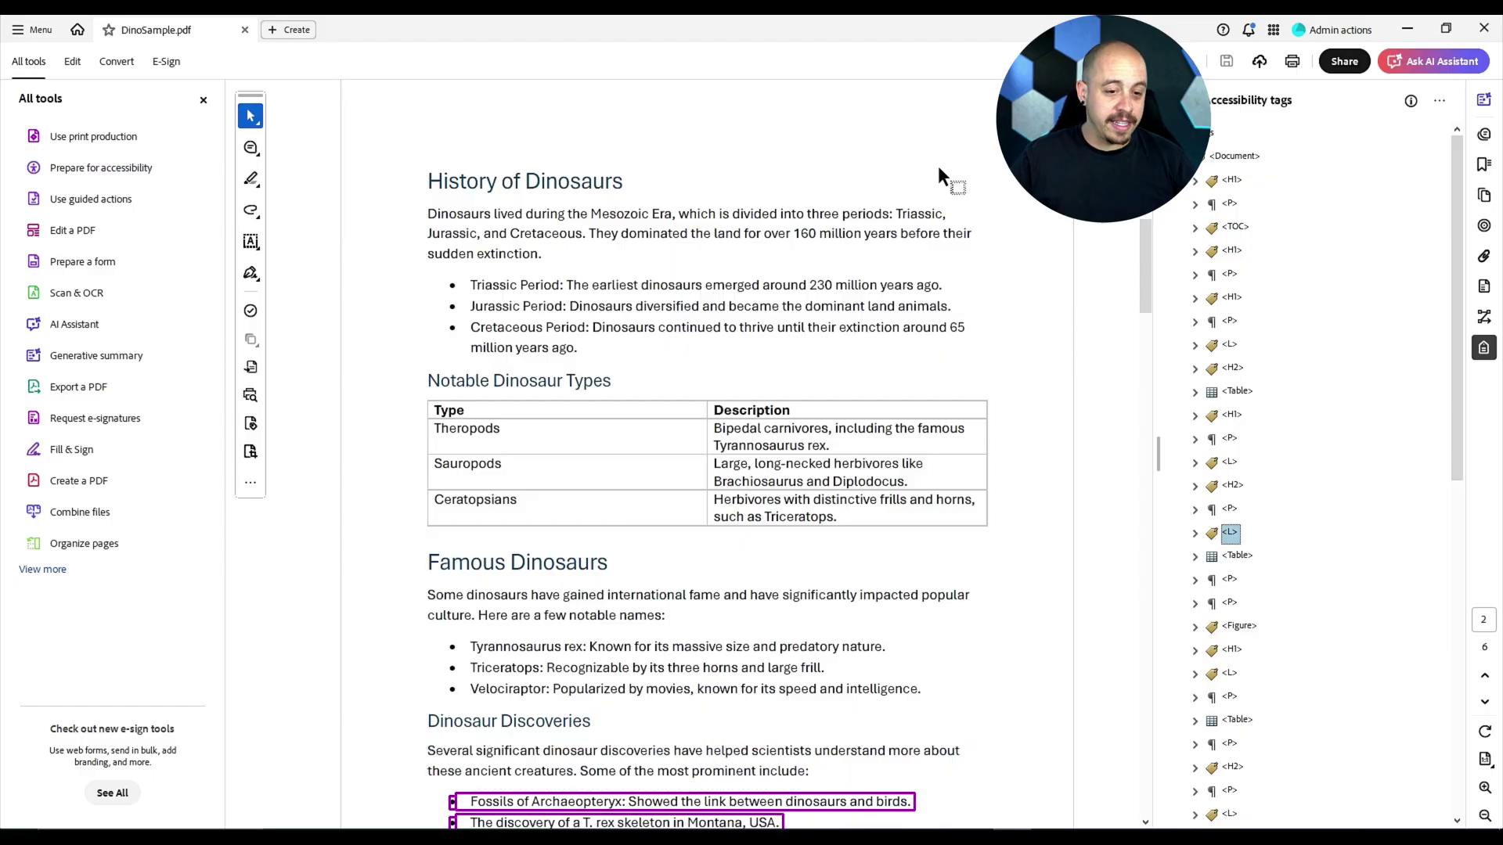
key(Down)
key(Down)
key(Down)
key(Down)
key(Down)
key(Down)
key(Down)
key(Down)
key(Down)
key(Down)
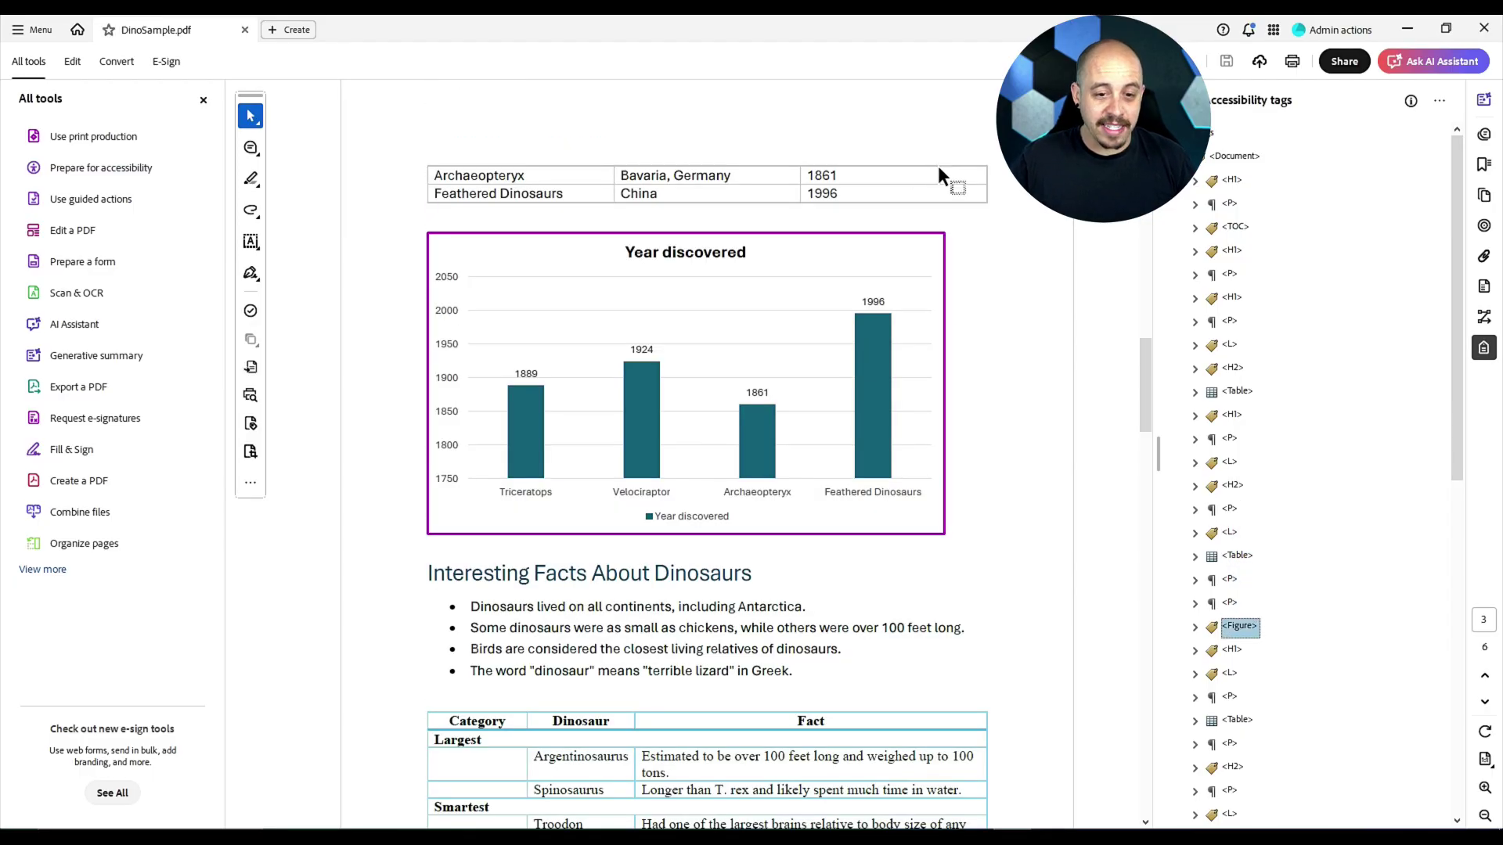
key(Down)
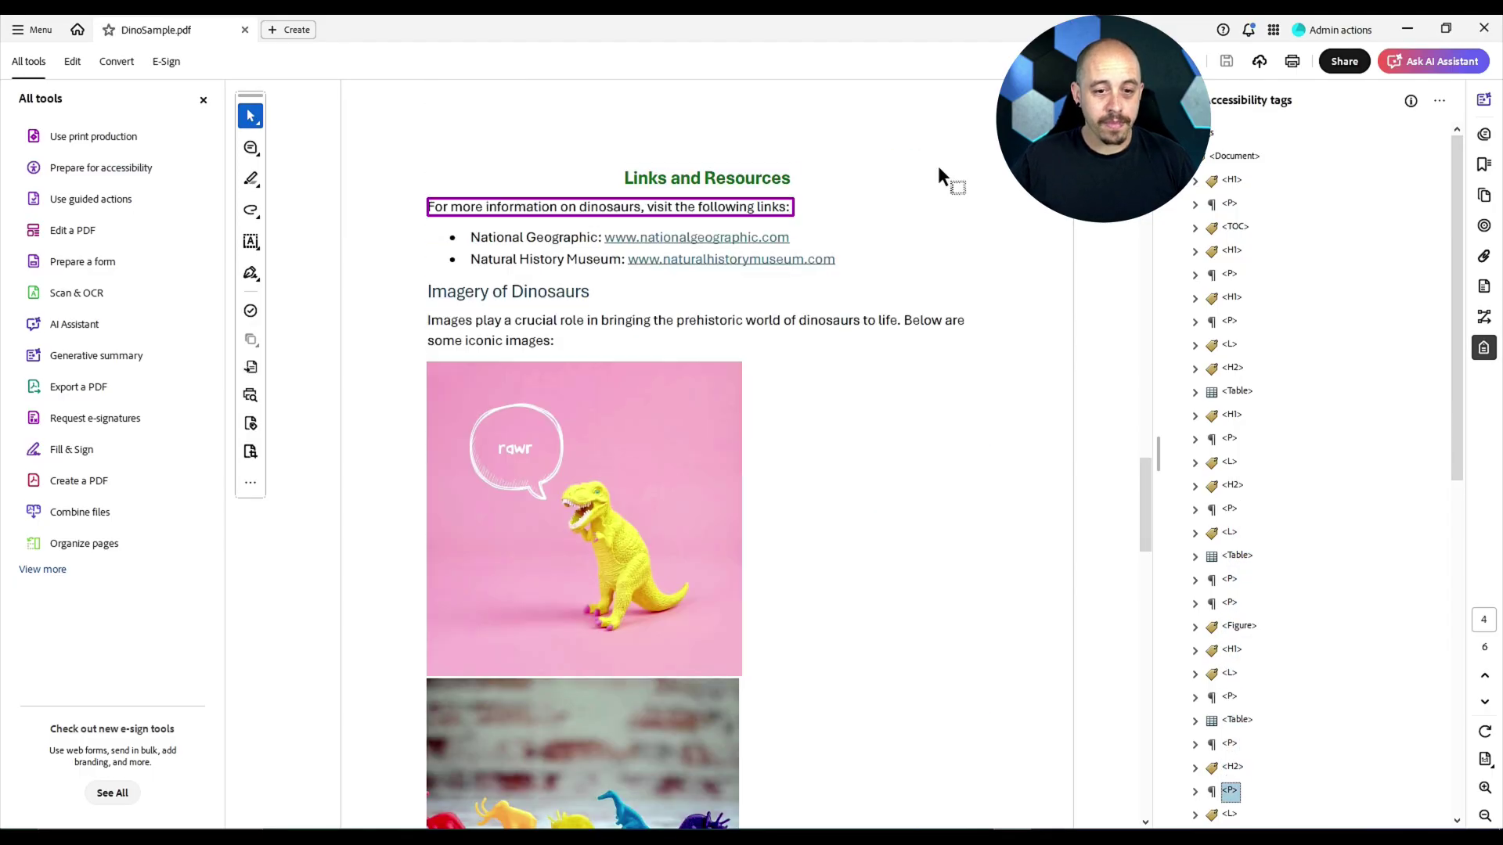
key(Up)
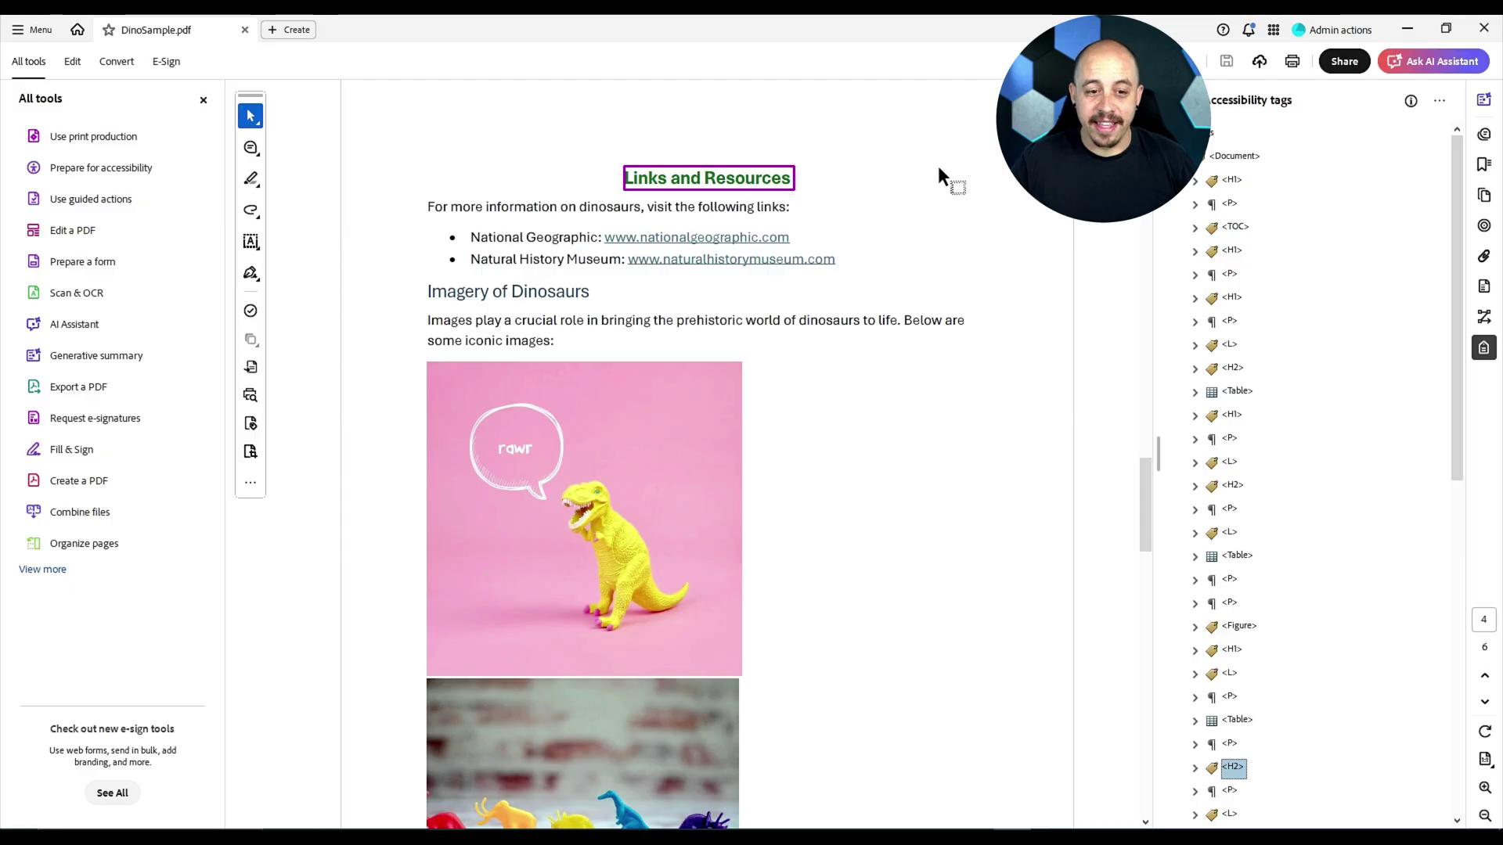
scroll(1253, 516, down, 3)
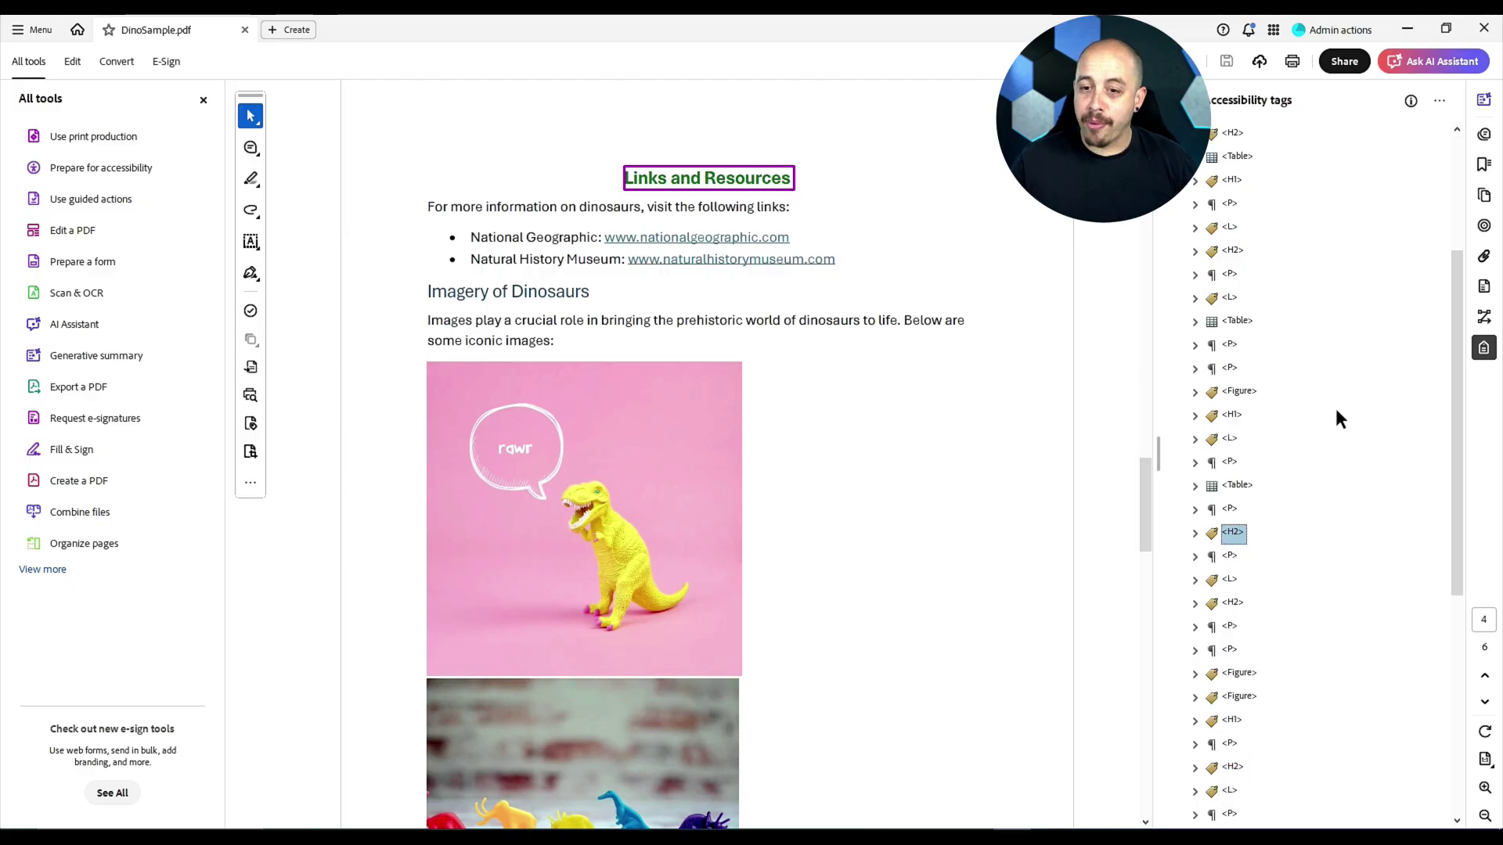
scroll(1337, 420, down, 3)
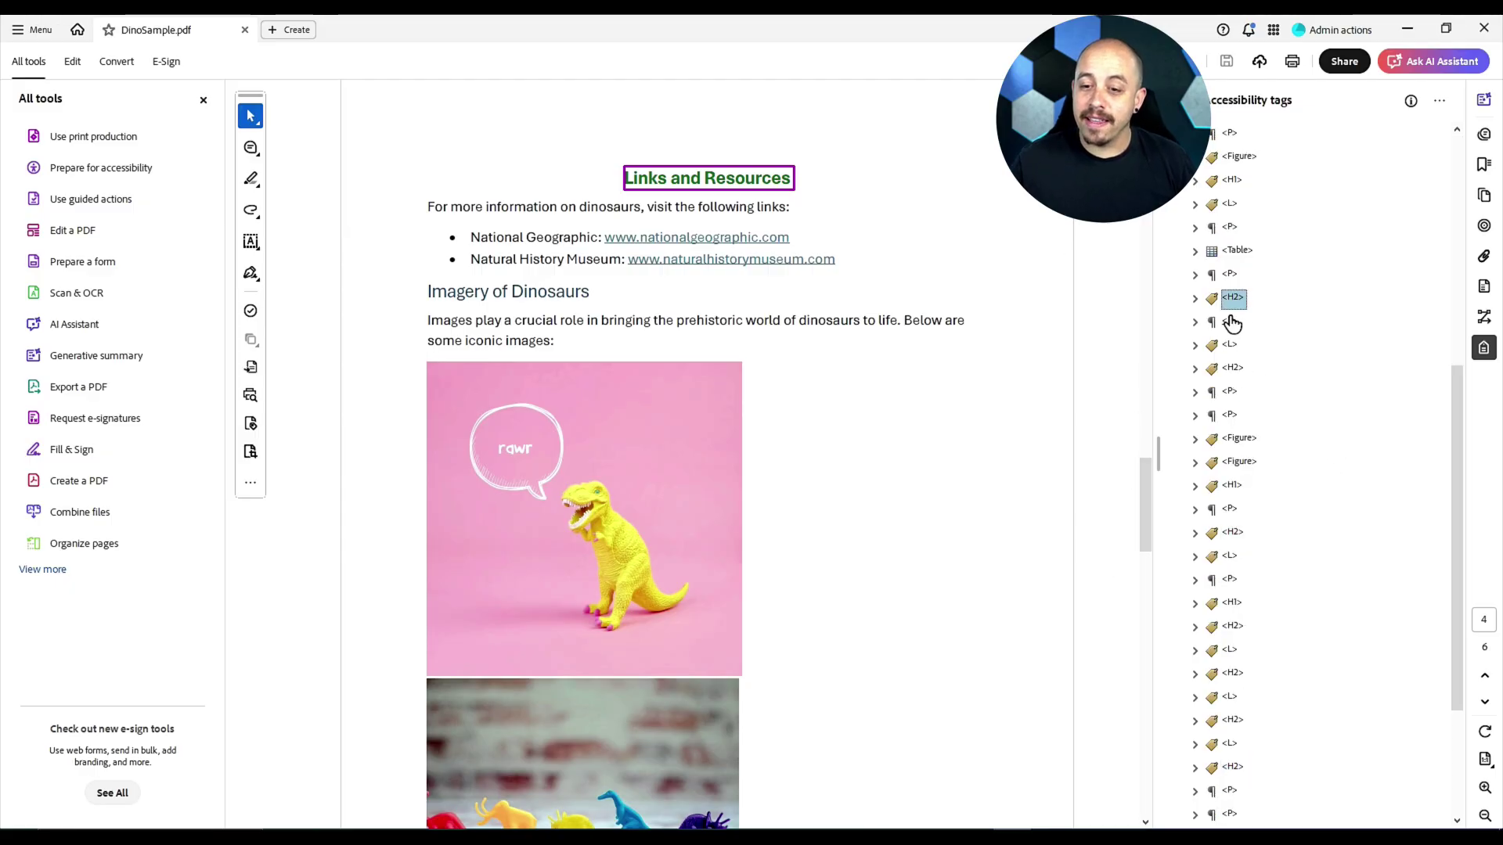